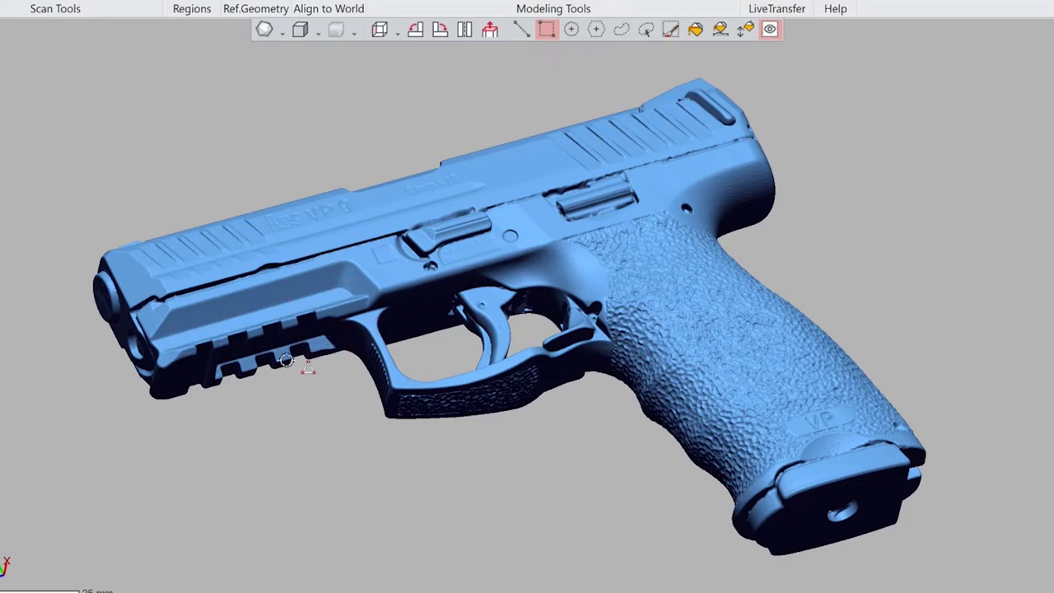
- Examine the scanned pistol mesh, including the textured grip, trigger guard and accessory rail
{"action": "right_click_drag", "start_coordinate": [574, 356], "coordinate": [614, 338]}
{"action": "scroll", "coordinate": [706, 329], "scroll_direction": "up", "scroll_amount": 3}
{"action": "right_click_drag", "start_coordinate": [823, 331], "coordinate": [605, 286], "text": "ctrl"}
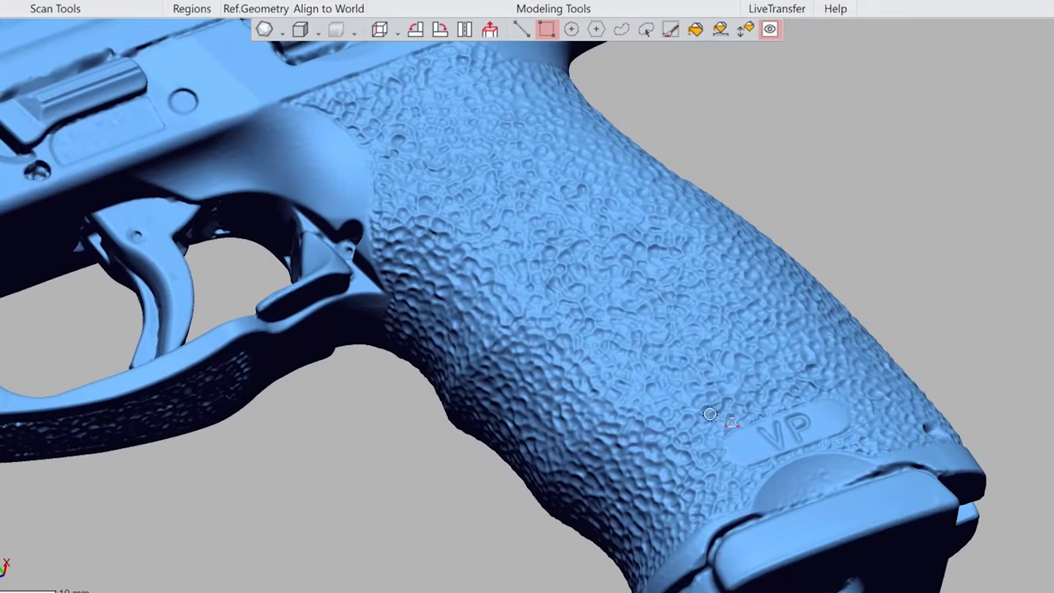
{"action": "scroll", "coordinate": [736, 357], "scroll_direction": "down", "scroll_amount": 6}
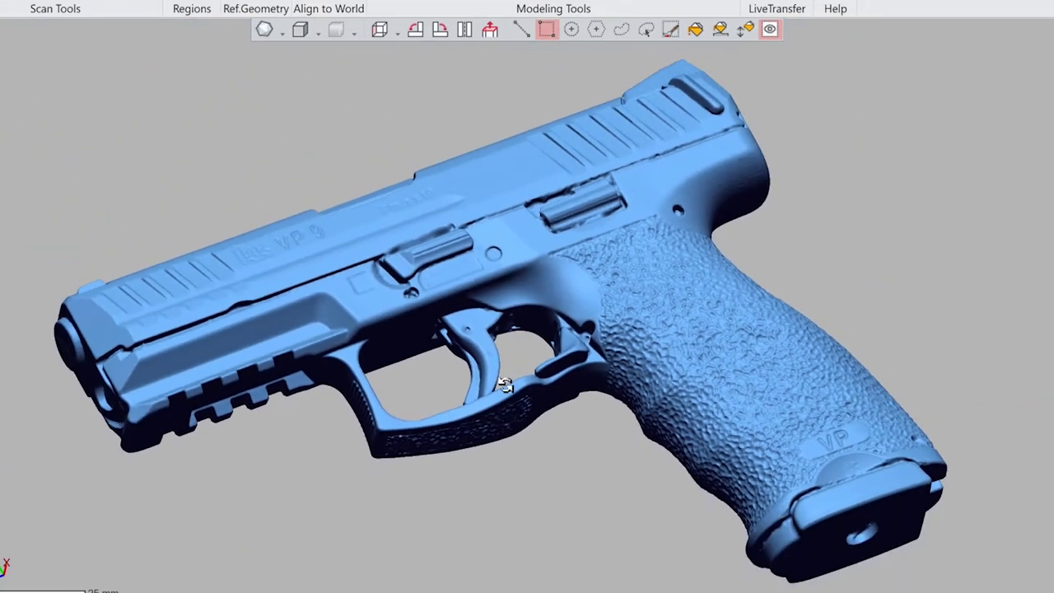
{"action": "right_click_drag", "start_coordinate": [501, 383], "coordinate": [263, 337]}
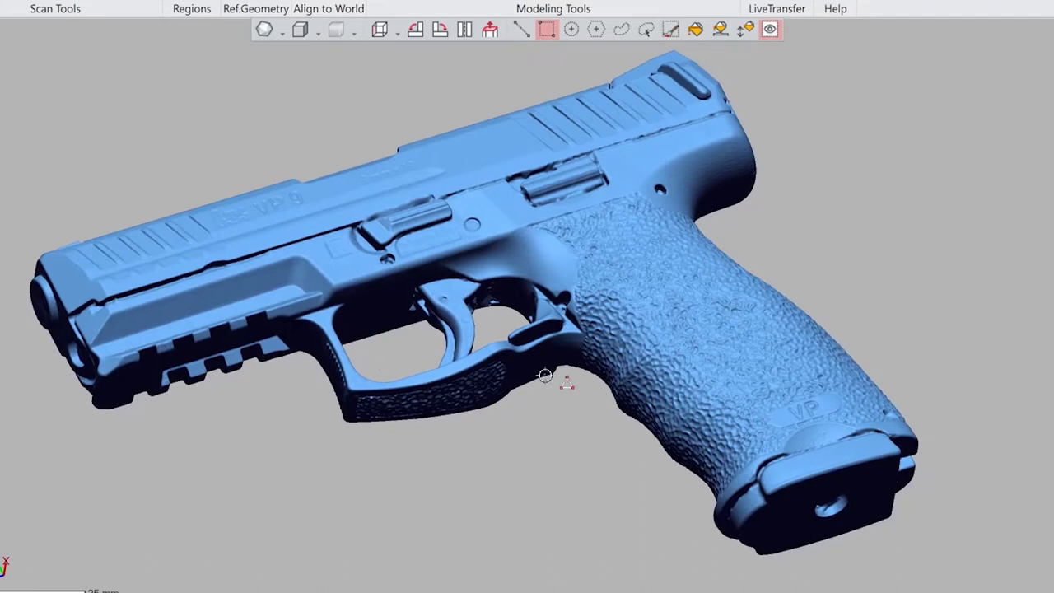
{"action": "right_click_drag", "start_coordinate": [650, 399], "coordinate": [698, 386]}
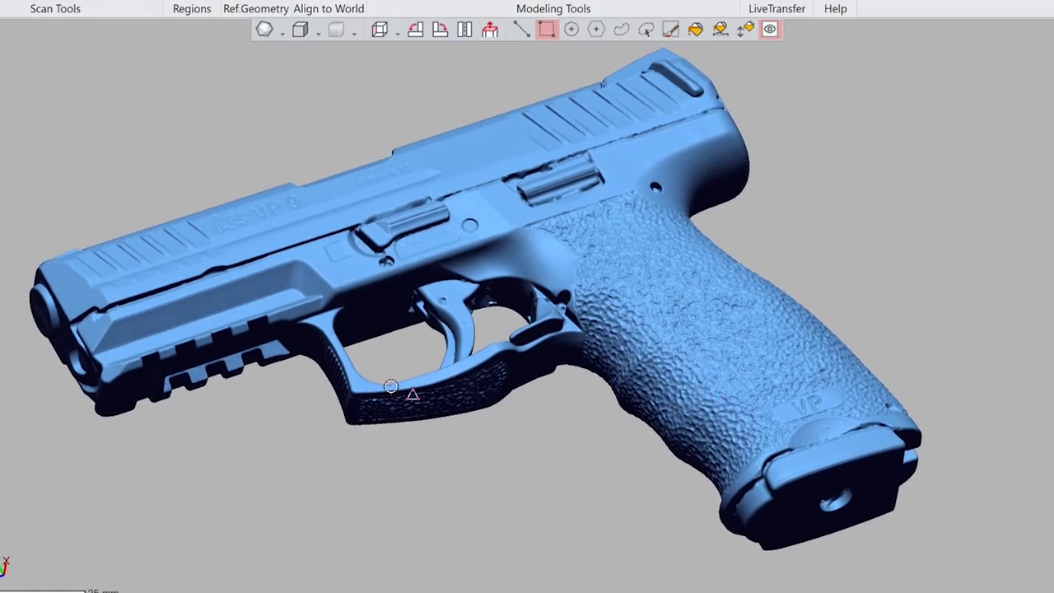
{"action": "right_click_drag", "start_coordinate": [390, 386], "coordinate": [404, 388], "text": "ctrl"}
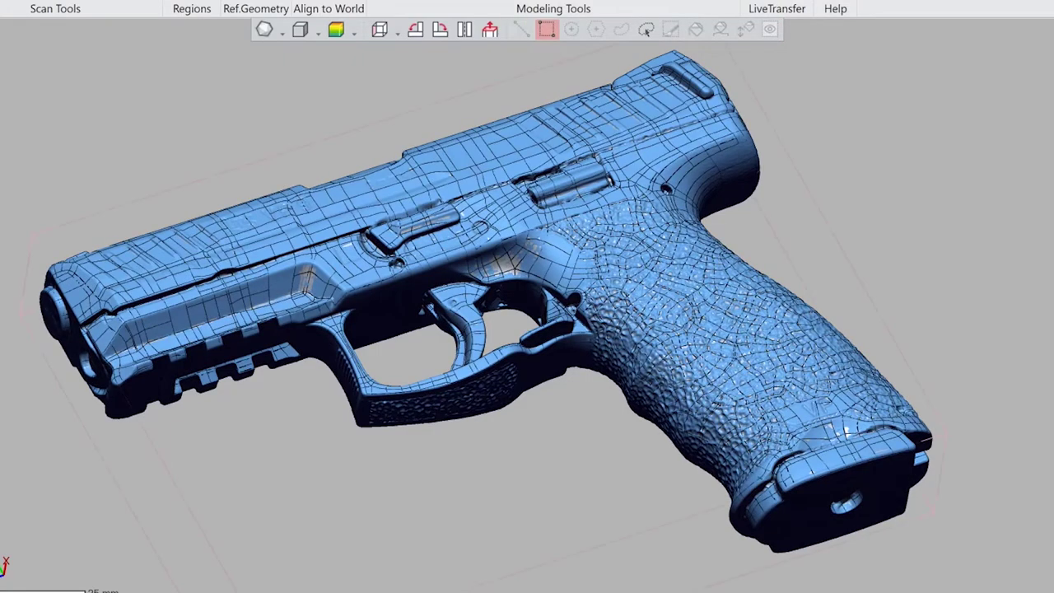
- Compare the pistol's surface body shaded without edges against the shaded-with-edges display
{"action": "right_click_drag", "start_coordinate": [613, 370], "coordinate": [619, 370]}
{"action": "left_click", "coordinate": [317, 32]}
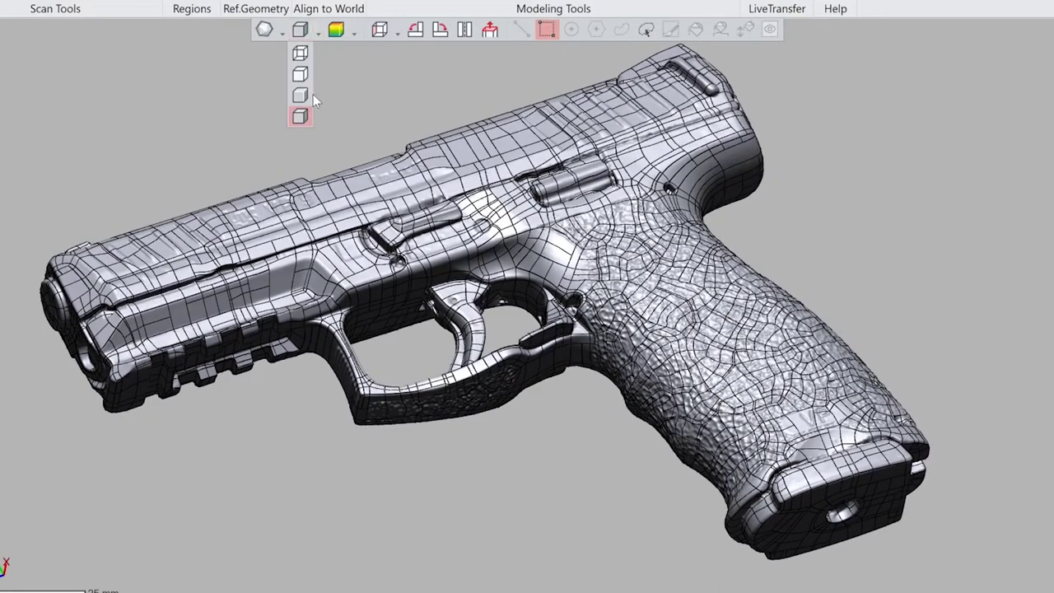
{"action": "left_click", "coordinate": [299, 94]}
{"action": "right_click_drag", "start_coordinate": [738, 245], "coordinate": [733, 221]}
{"action": "left_click", "coordinate": [317, 32]}
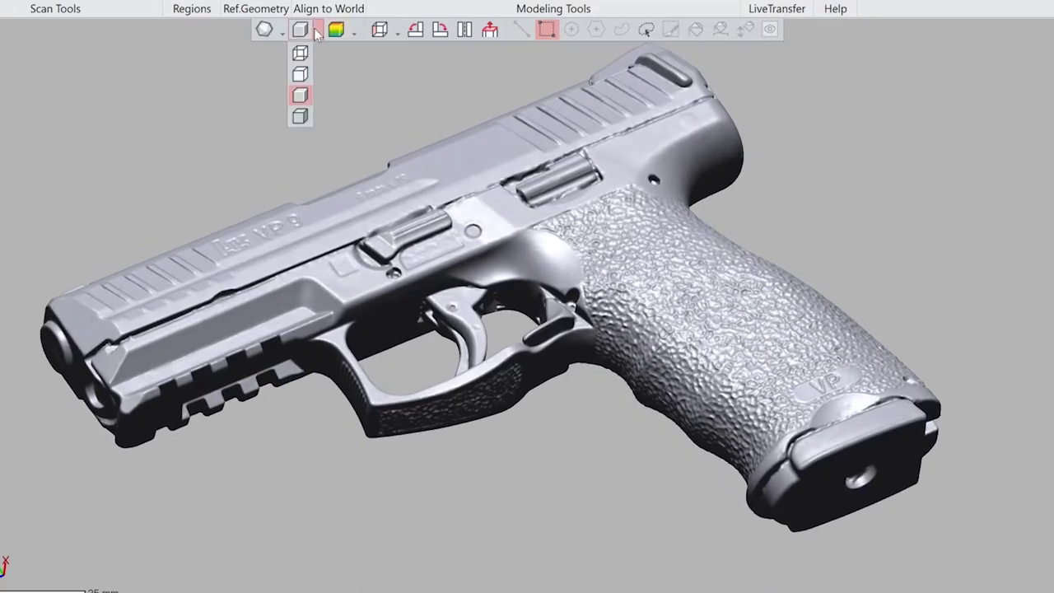
{"action": "left_click", "coordinate": [301, 118]}
- Examine the surface patch layout over the pistol's textured grip, trigger area and frame
{"action": "scroll", "coordinate": [601, 262], "scroll_direction": "up", "scroll_amount": 5}
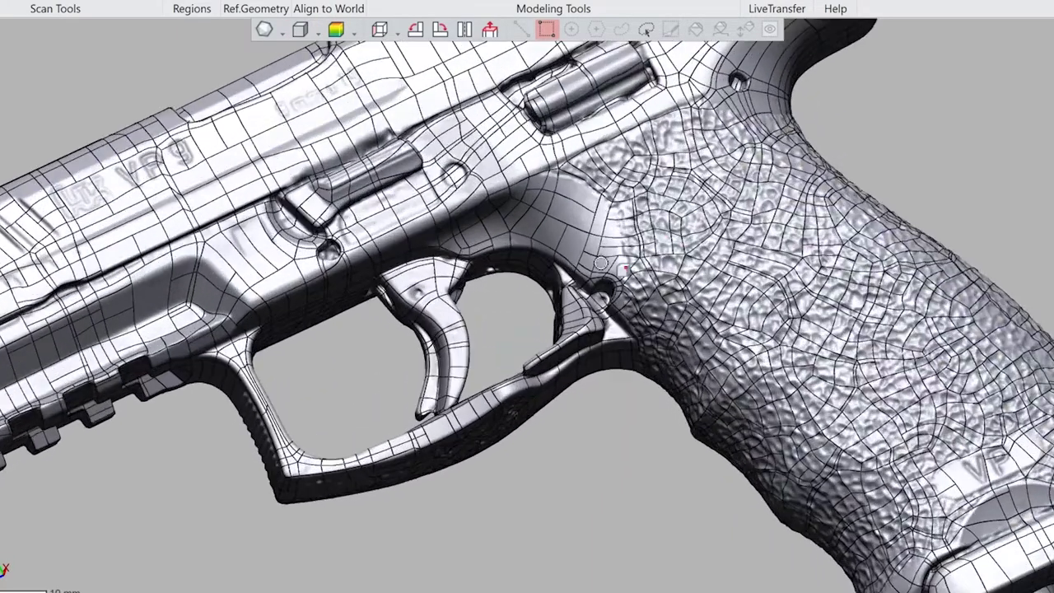
{"action": "scroll", "coordinate": [601, 263], "scroll_direction": "up", "scroll_amount": 2}
{"action": "middle_click_drag", "start_coordinate": [884, 174], "coordinate": [499, 181]}
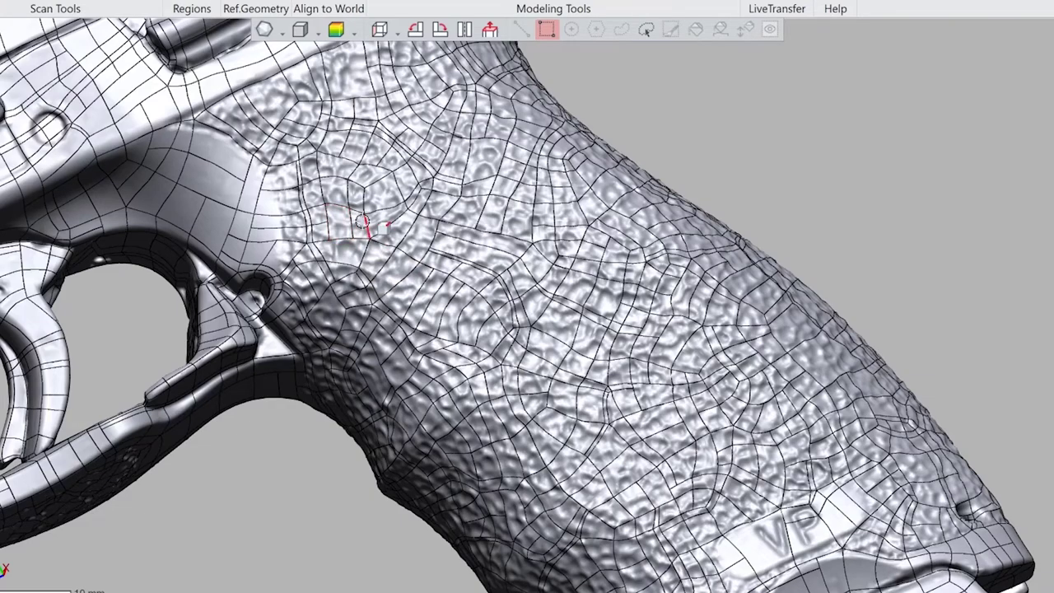
{"action": "middle_click_drag", "start_coordinate": [335, 261], "coordinate": [618, 294]}
{"action": "scroll", "coordinate": [562, 261], "scroll_direction": "down", "scroll_amount": 3}
{"action": "scroll", "coordinate": [602, 259], "scroll_direction": "down", "scroll_amount": 3}
{"action": "middle_click_drag", "start_coordinate": [377, 277], "coordinate": [439, 269]}
{"action": "right_click_drag", "start_coordinate": [486, 290], "coordinate": [474, 264]}
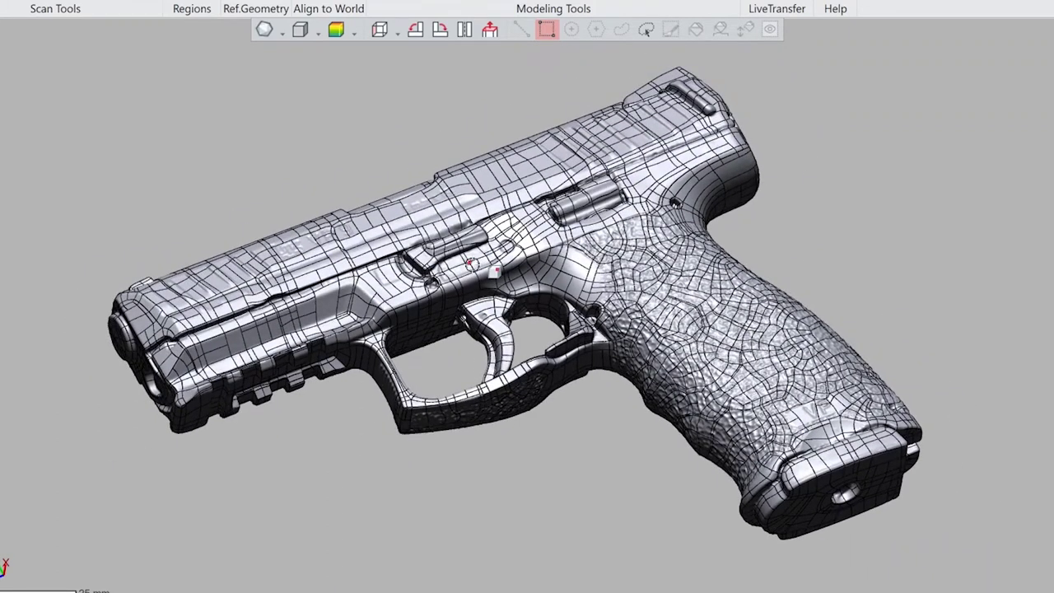
- Review the CAD programs available as live transfer targets for the pistol model
{"action": "left_click", "coordinate": [774, 8]}
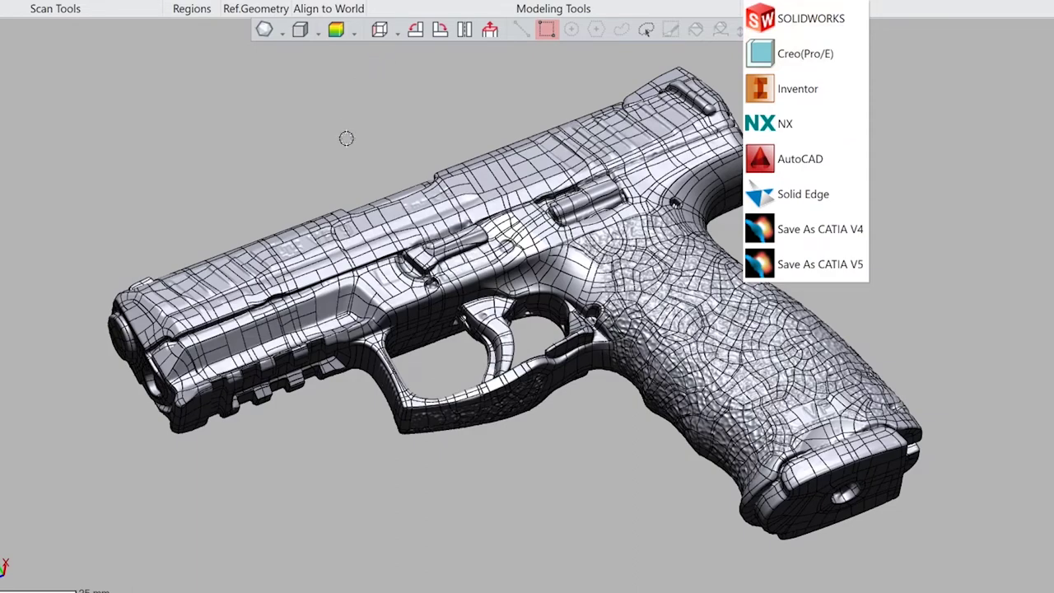
{"action": "right_click_drag", "start_coordinate": [484, 226], "coordinate": [566, 199]}
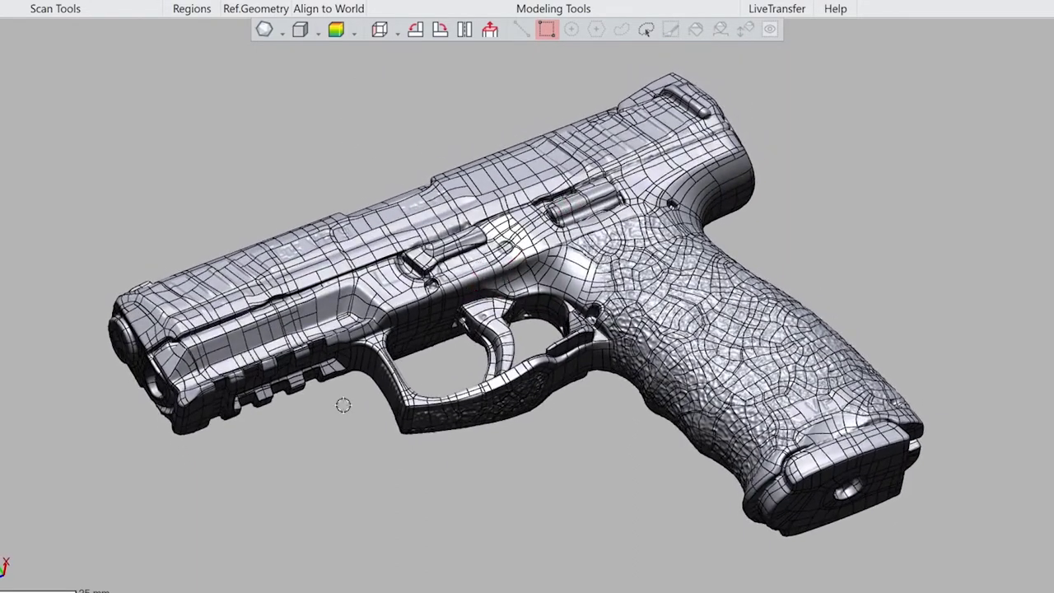
{"action": "right_click_drag", "start_coordinate": [442, 368], "coordinate": [442, 377]}
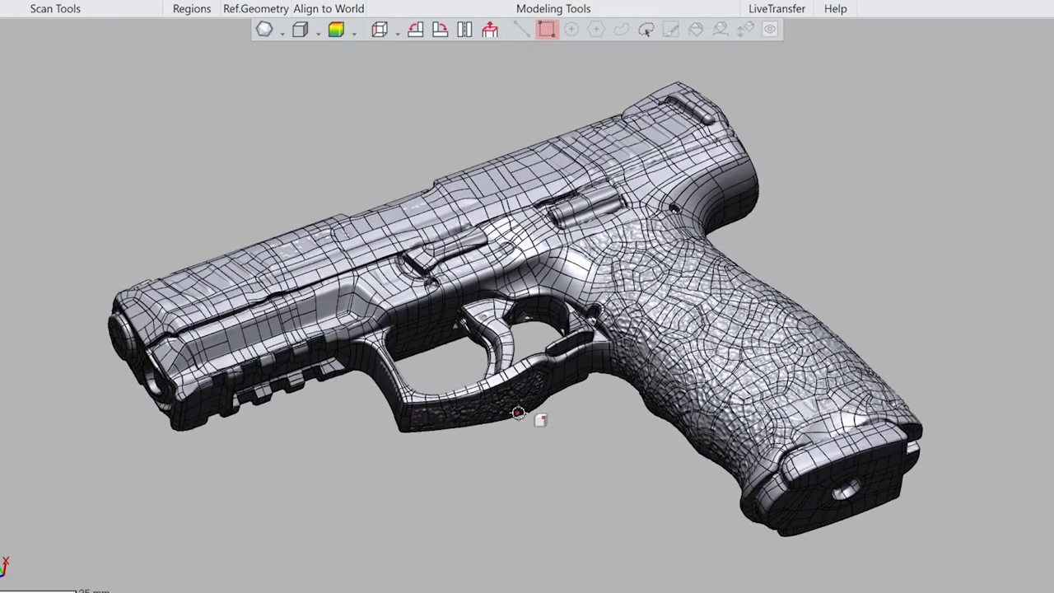
{"action": "right_click_drag", "start_coordinate": [753, 363], "coordinate": [545, 382]}
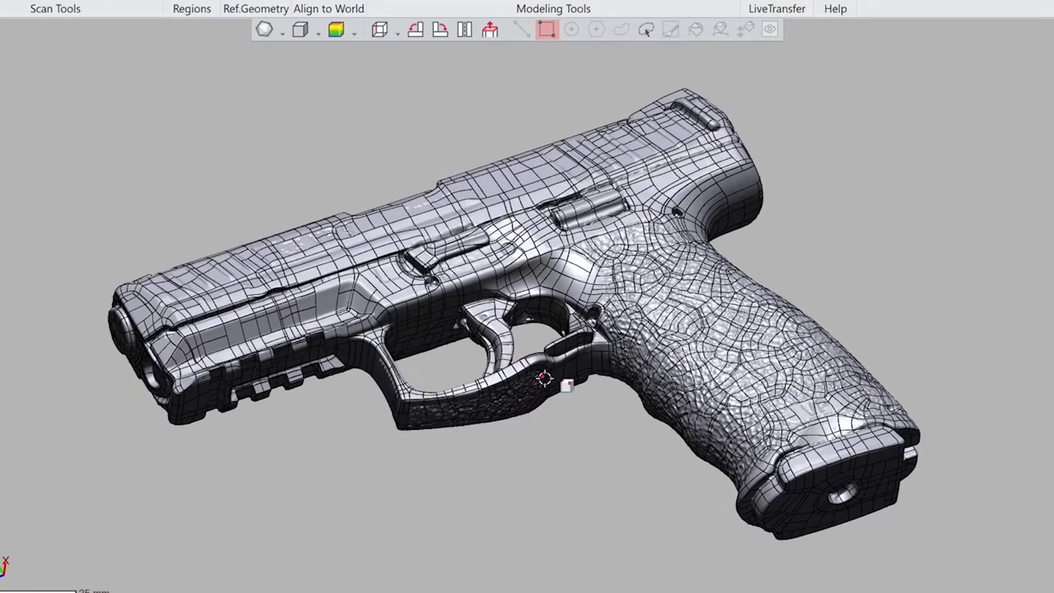
{"action": "scroll", "coordinate": [545, 380], "scroll_direction": "up", "scroll_amount": 2}
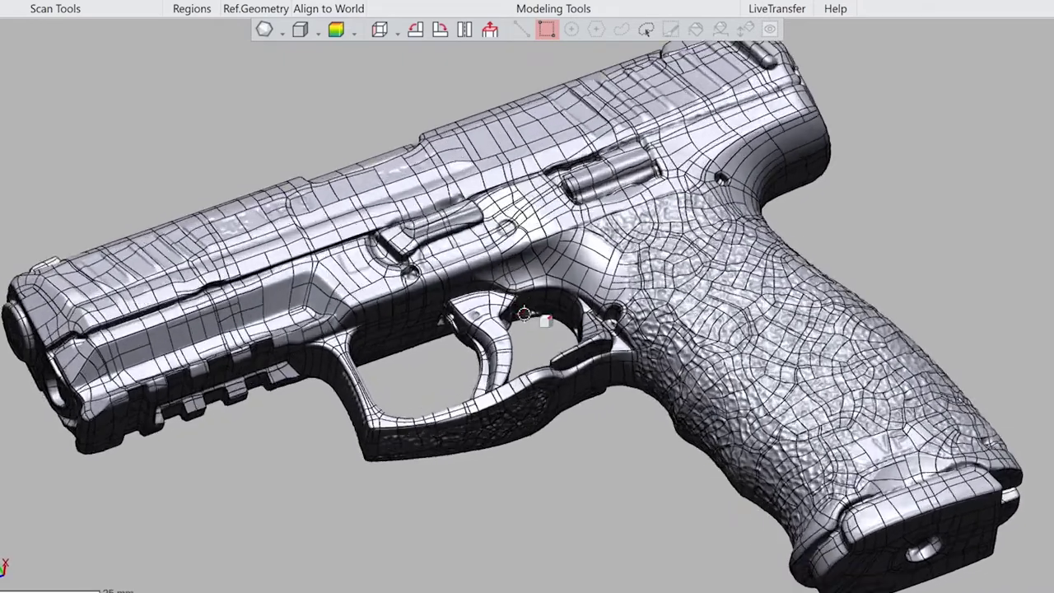
{"action": "scroll", "coordinate": [524, 313], "scroll_direction": "up", "scroll_amount": 1}
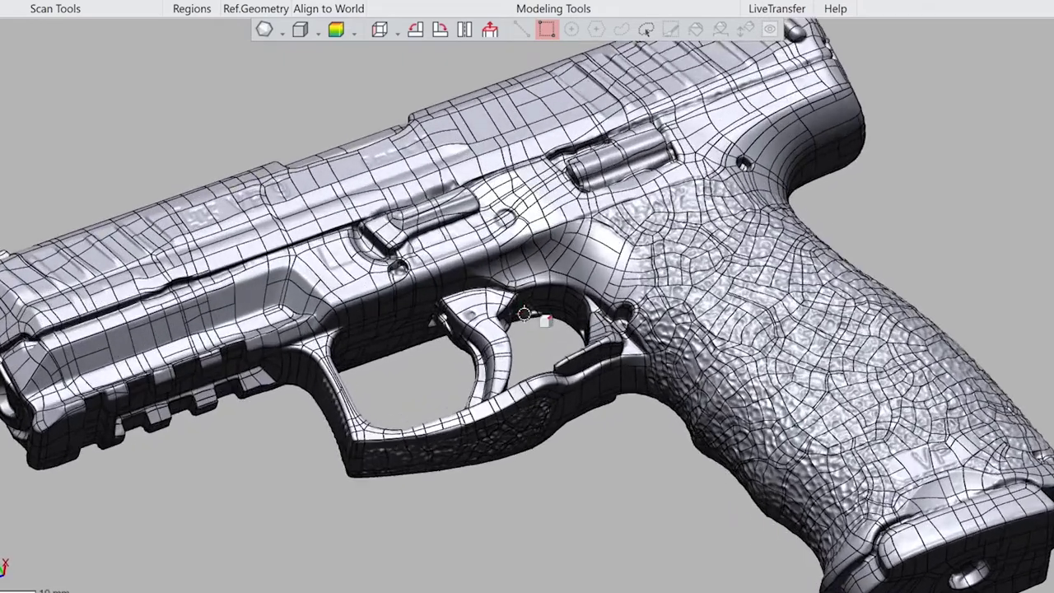
{"action": "right_click_drag", "start_coordinate": [536, 362], "coordinate": [537, 333]}
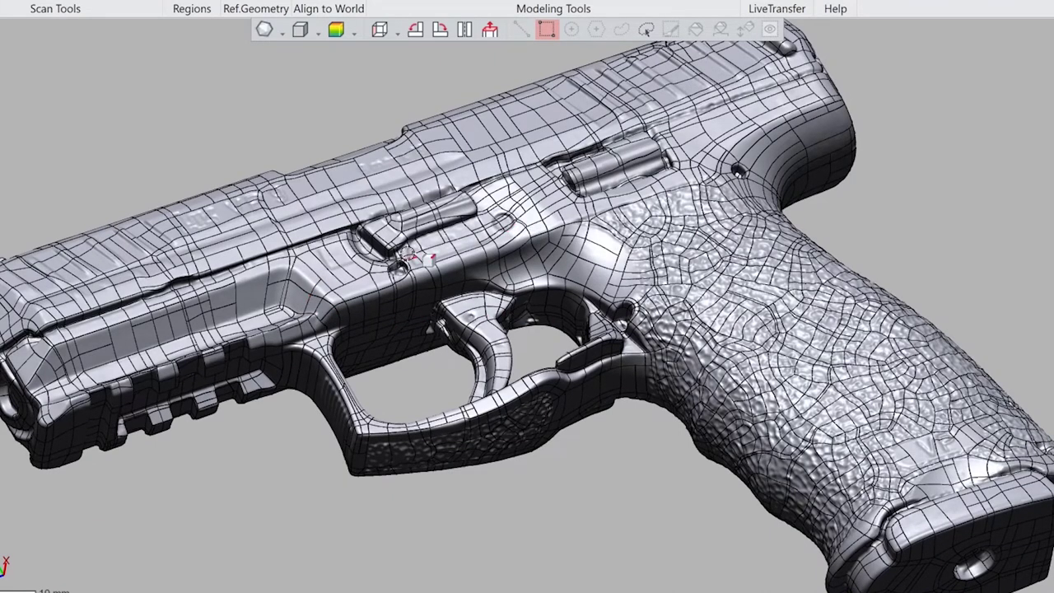
{"action": "mouse_move", "coordinate": [613, 259]}
{"action": "right_mouse_down"}
{"action": "mouse_move", "coordinate": [607, 283]}
{"action": "mouse_move", "coordinate": [603, 265]}
{"action": "right_mouse_up"}
{"action": "scroll", "coordinate": [617, 284], "scroll_direction": "down", "scroll_amount": 1}
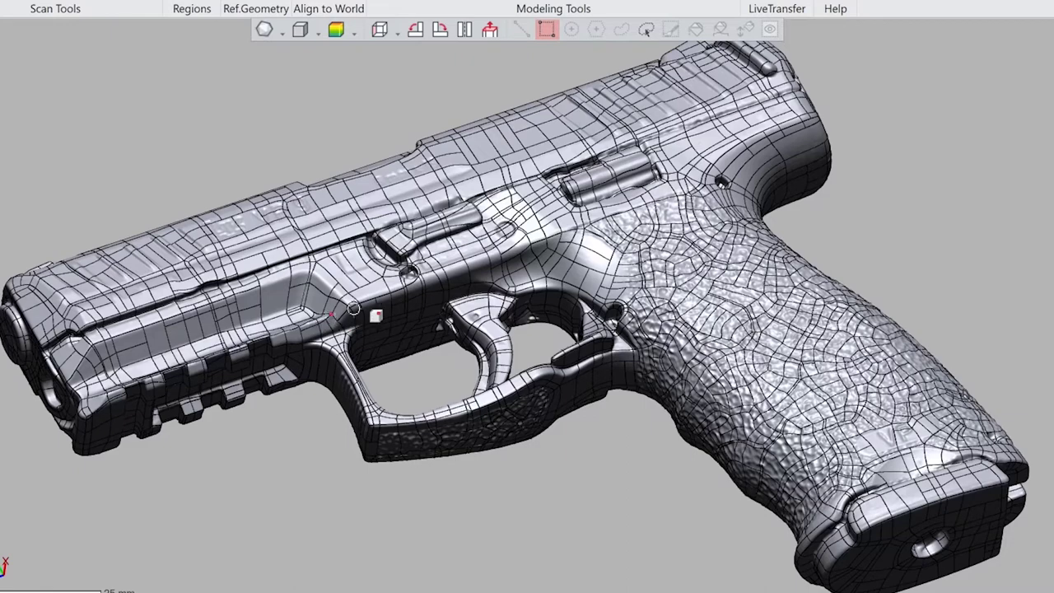
{"action": "right_click_drag", "start_coordinate": [412, 339], "coordinate": [465, 339]}
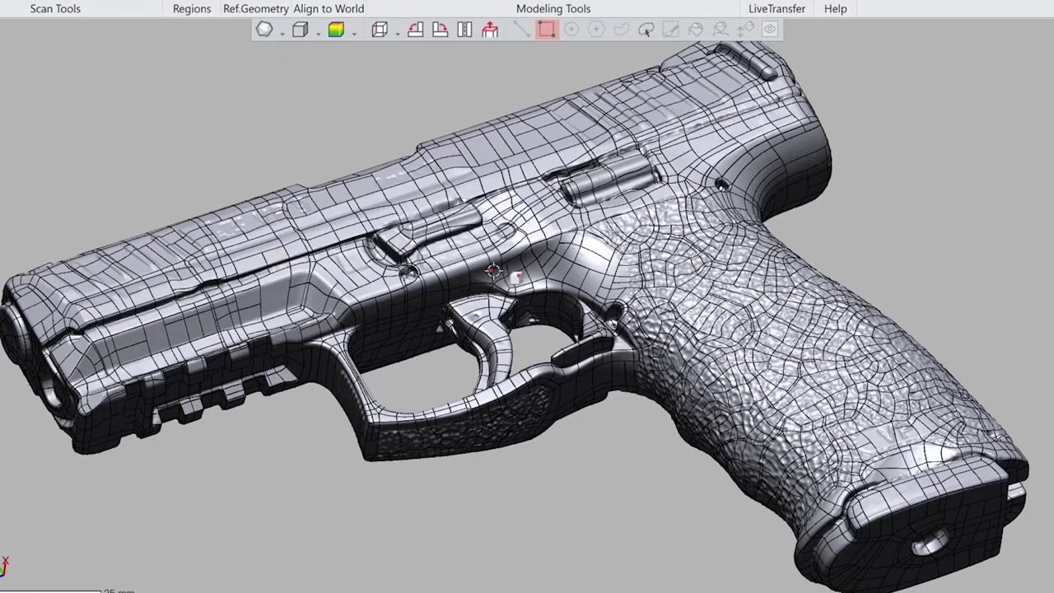
{"action": "right_click_drag", "start_coordinate": [583, 265], "coordinate": [606, 283]}
{"action": "right_click_drag", "start_coordinate": [827, 396], "coordinate": [793, 328]}
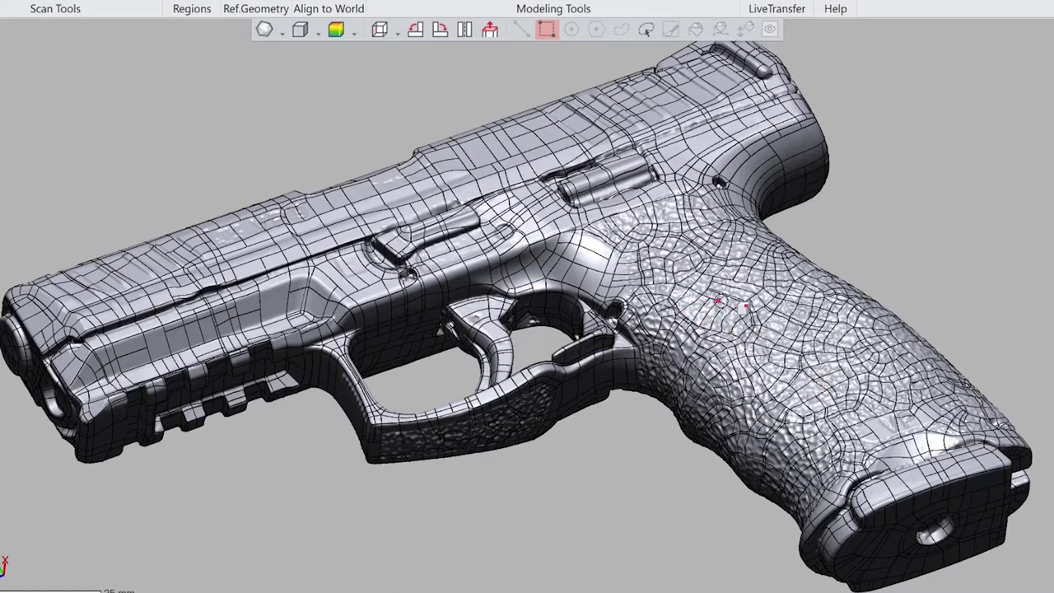
{"action": "right_click_drag", "start_coordinate": [701, 296], "coordinate": [605, 360]}
{"action": "scroll", "coordinate": [667, 333], "scroll_direction": "down", "scroll_amount": 3}
{"action": "scroll", "coordinate": [522, 337], "scroll_direction": "up", "scroll_amount": 5}
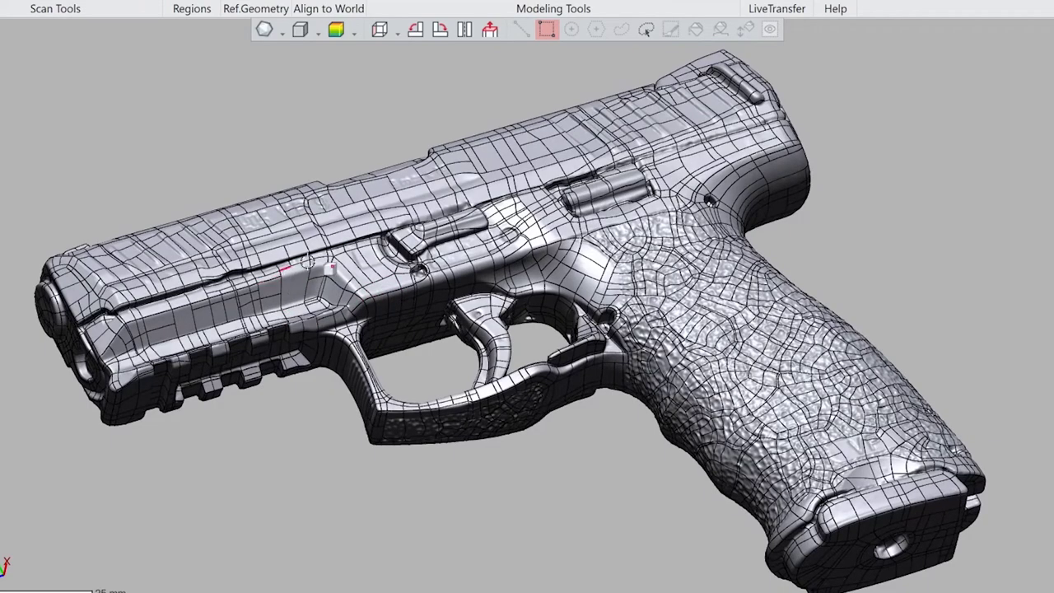
- Inspect the individual surface patches around the slide release lever and above the trigger up close
{"action": "scroll", "coordinate": [401, 252], "scroll_direction": "up", "scroll_amount": 5}
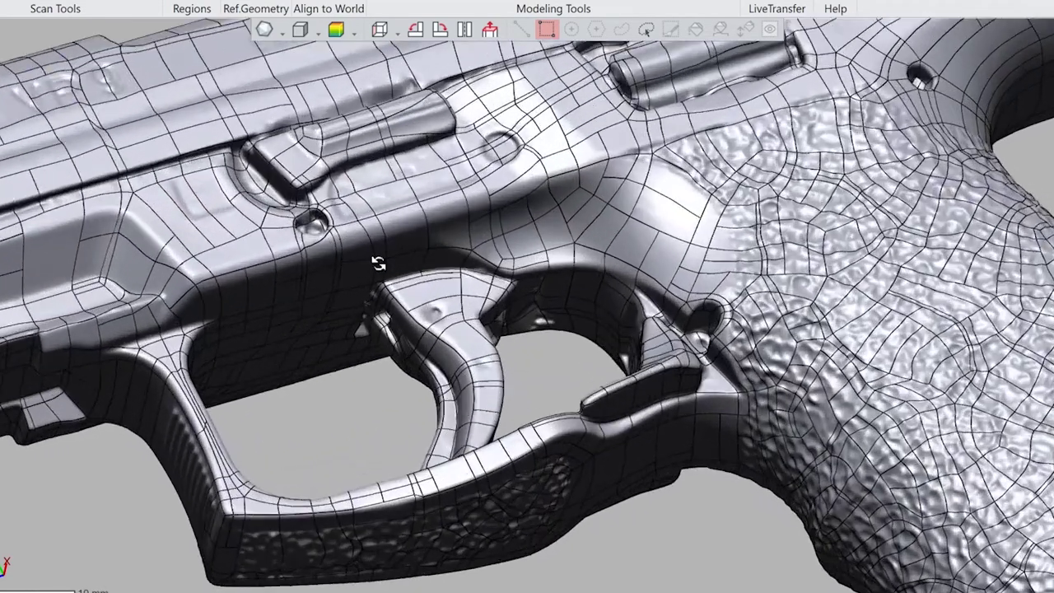
{"action": "right_click_drag", "start_coordinate": [341, 266], "coordinate": [650, 410], "text": "ctrl"}
{"action": "scroll", "coordinate": [626, 346], "scroll_direction": "up", "scroll_amount": 8}
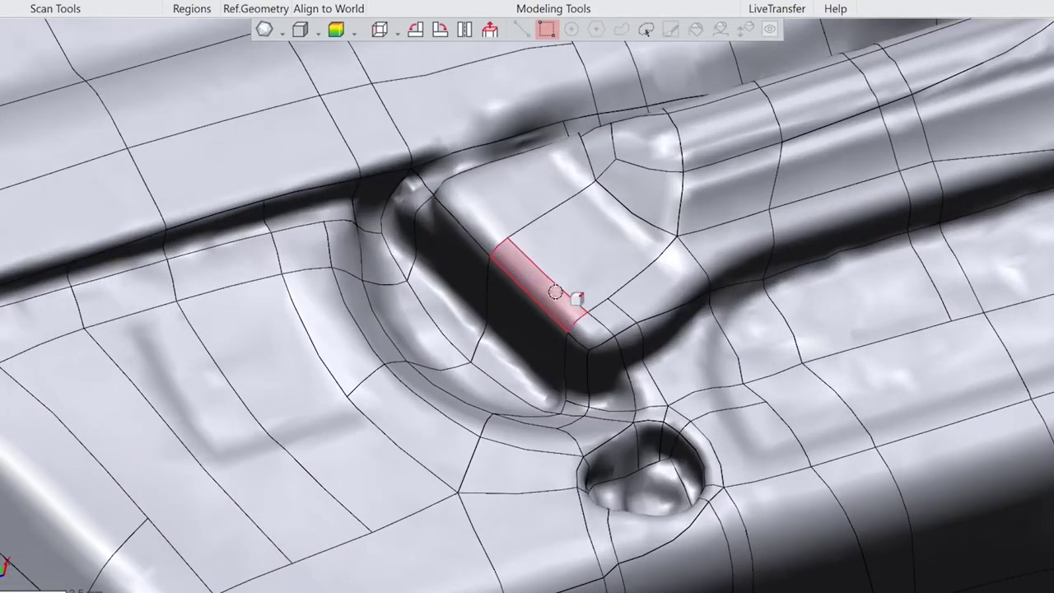
{"action": "left_click", "coordinate": [617, 321]}
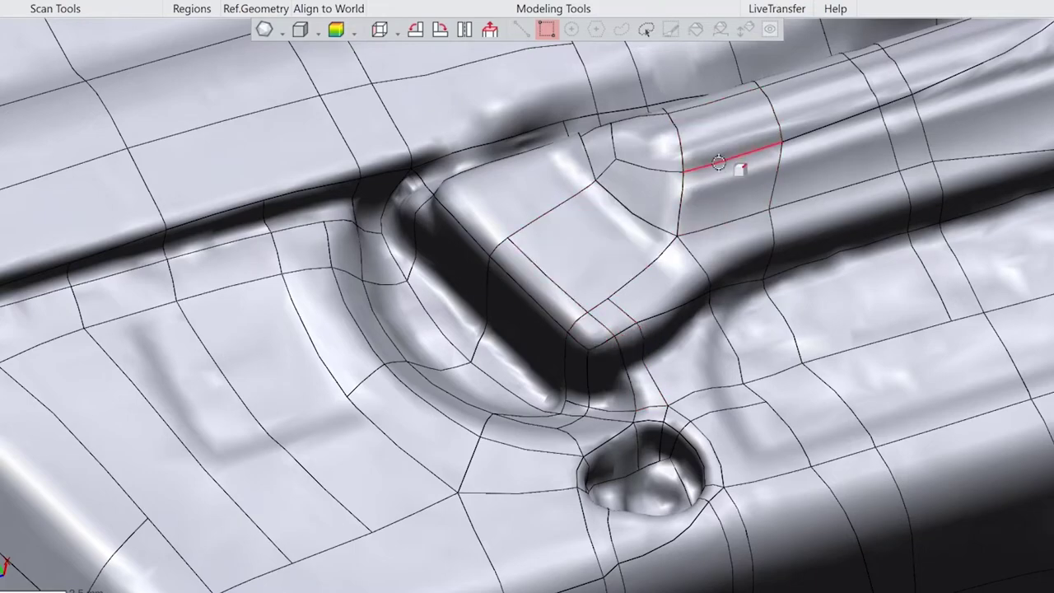
{"action": "scroll", "coordinate": [503, 309], "scroll_direction": "down", "scroll_amount": 4}
{"action": "scroll", "coordinate": [504, 311], "scroll_direction": "down", "scroll_amount": 6}
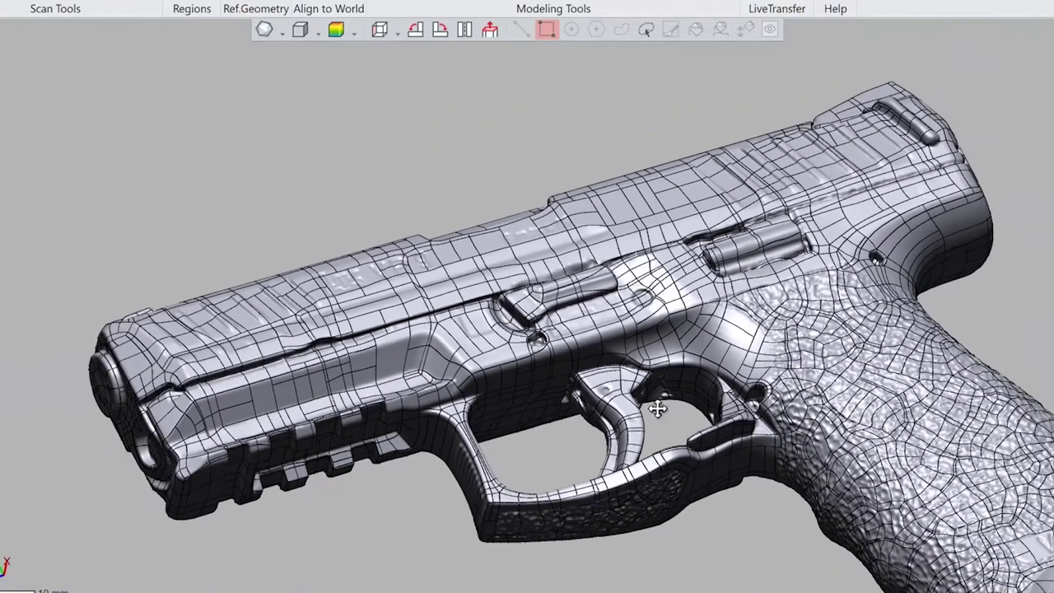
{"action": "right_click_drag", "start_coordinate": [658, 407], "coordinate": [478, 305], "text": "ctrl"}
{"action": "scroll", "coordinate": [461, 296], "scroll_direction": "up", "scroll_amount": 5}
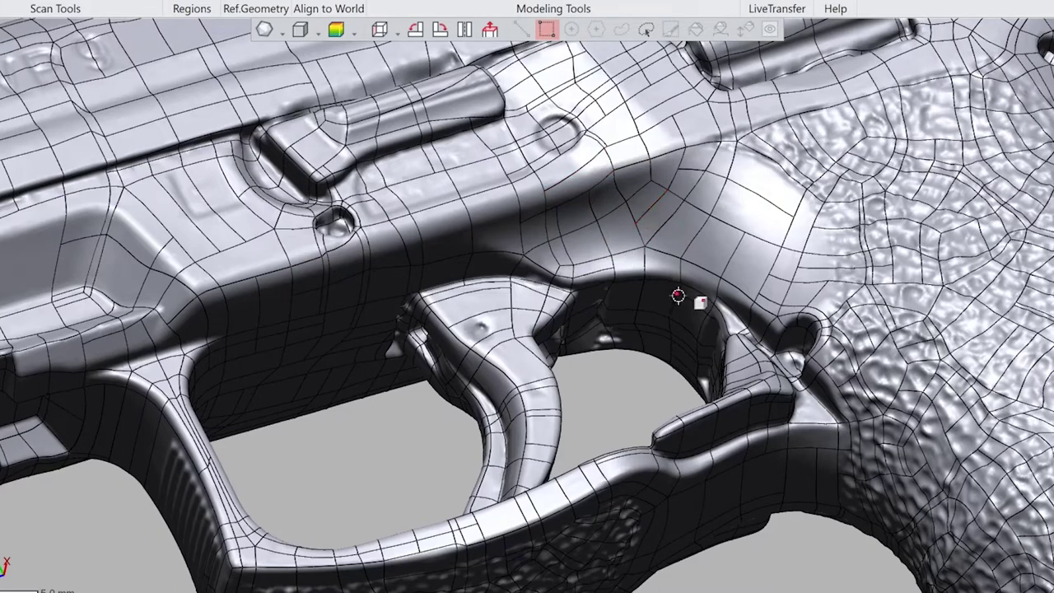
{"action": "scroll", "coordinate": [663, 266], "scroll_direction": "up", "scroll_amount": 5}
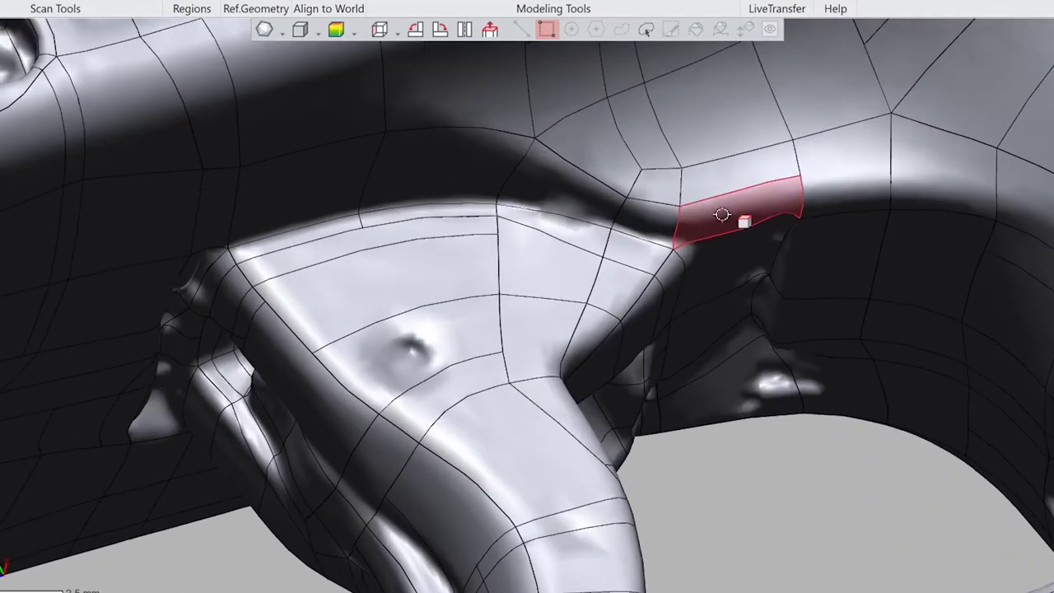
{"action": "scroll", "coordinate": [617, 400], "scroll_direction": "down", "scroll_amount": 6}
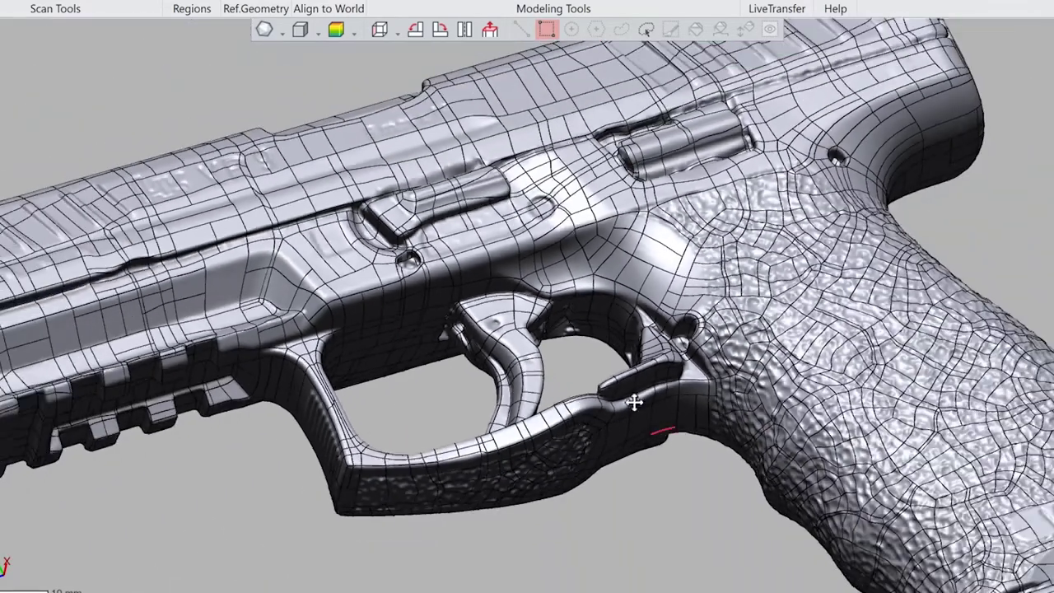
{"action": "middle_click_drag", "start_coordinate": [634, 401], "coordinate": [610, 366]}
{"action": "scroll", "coordinate": [610, 366], "scroll_direction": "down", "scroll_amount": 3}
{"action": "middle_click_drag", "start_coordinate": [619, 272], "coordinate": [665, 270]}
{"action": "right_click_drag", "start_coordinate": [666, 270], "coordinate": [627, 279]}
{"action": "middle_click_drag", "start_coordinate": [56, 296], "coordinate": [195, 343]}
{"action": "right_click_drag", "start_coordinate": [645, 300], "coordinate": [506, 341]}
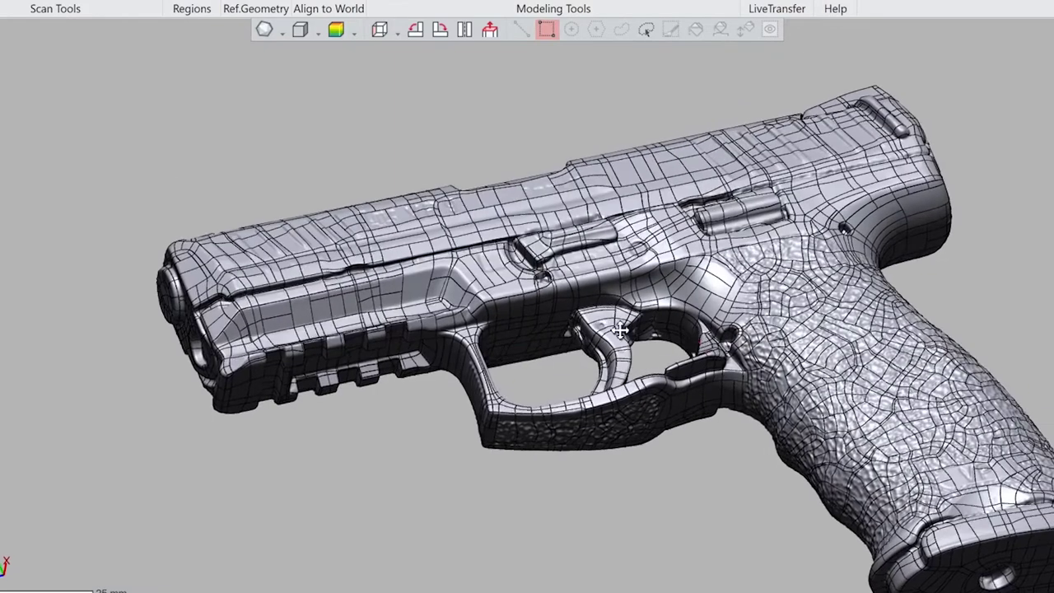
{"action": "middle_click_drag", "start_coordinate": [668, 337], "coordinate": [539, 320]}
{"action": "scroll", "coordinate": [539, 320], "scroll_direction": "down", "scroll_amount": 2}
{"action": "right_click_drag", "start_coordinate": [540, 320], "coordinate": [533, 337]}
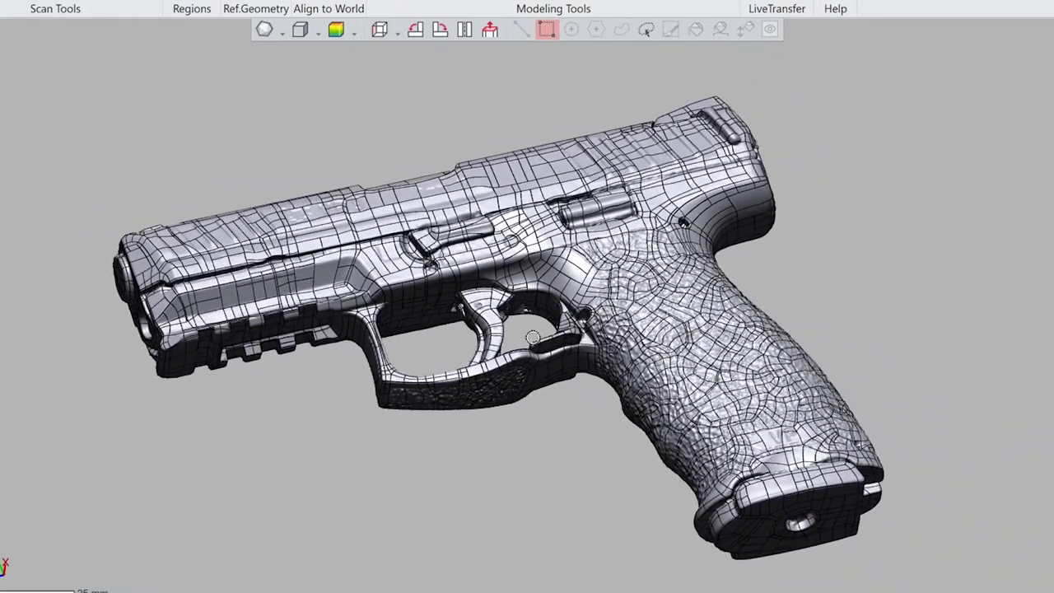
{"action": "scroll", "coordinate": [533, 337], "scroll_direction": "up", "scroll_amount": 1}
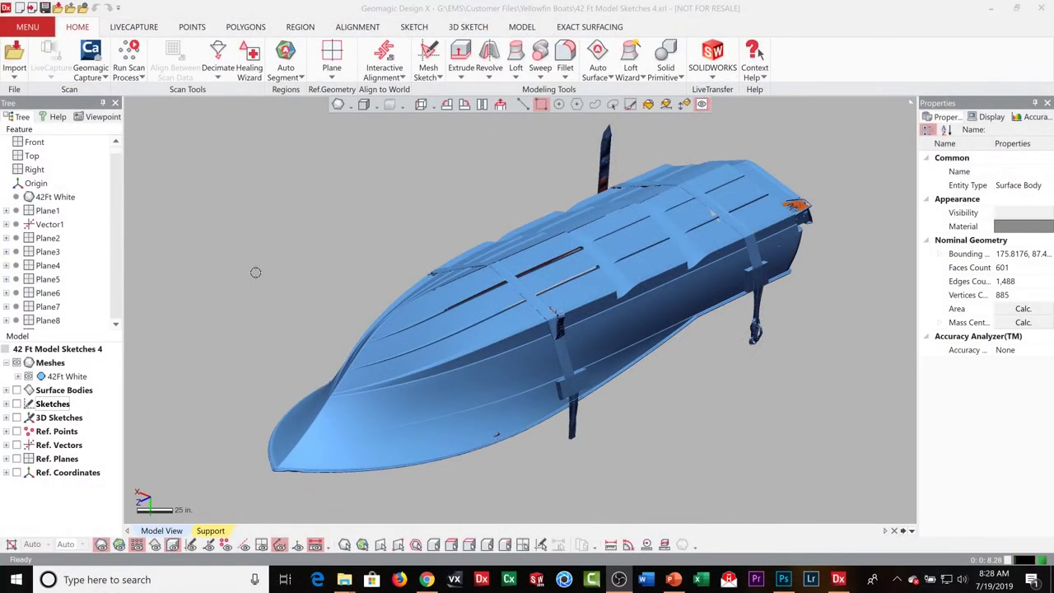
- Examine the scanned boat hull mesh from both sides, including the bow, bottom strakes, steps and straps
{"action": "mouse_move", "coordinate": [278, 340]}
{"action": "right_mouse_down"}
{"action": "mouse_move", "coordinate": [370, 367]}
{"action": "mouse_move", "coordinate": [461, 362]}
{"action": "mouse_move", "coordinate": [557, 356]}
{"action": "mouse_move", "coordinate": [670, 313]}
{"action": "mouse_move", "coordinate": [650, 345]}
{"action": "mouse_move", "coordinate": [630, 339]}
{"action": "mouse_move", "coordinate": [675, 316]}
{"action": "mouse_move", "coordinate": [604, 345]}
{"action": "mouse_move", "coordinate": [488, 364]}
{"action": "mouse_move", "coordinate": [291, 330]}
{"action": "right_mouse_up"}
{"action": "right_click_drag", "start_coordinate": [628, 205], "coordinate": [652, 185]}
{"action": "right_click_drag", "start_coordinate": [827, 363], "coordinate": [494, 339]}
{"action": "scroll", "coordinate": [494, 338], "scroll_direction": "up", "scroll_amount": 5}
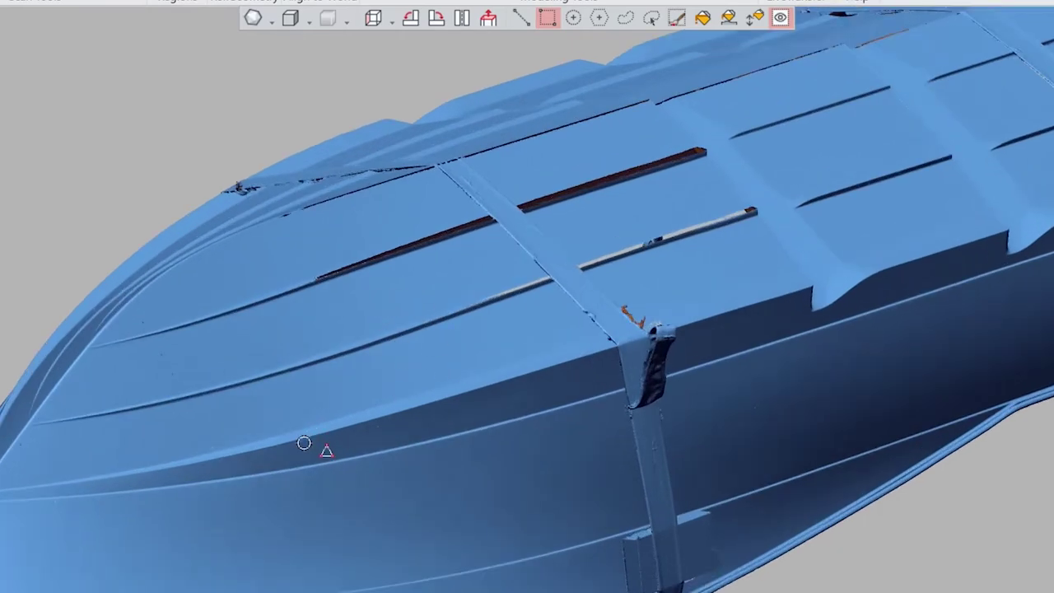
{"action": "right_click_drag", "start_coordinate": [304, 443], "coordinate": [395, 381]}
{"action": "right_click_drag", "start_coordinate": [723, 308], "coordinate": [847, 439]}
{"action": "right_click_drag", "start_coordinate": [781, 425], "coordinate": [718, 295]}
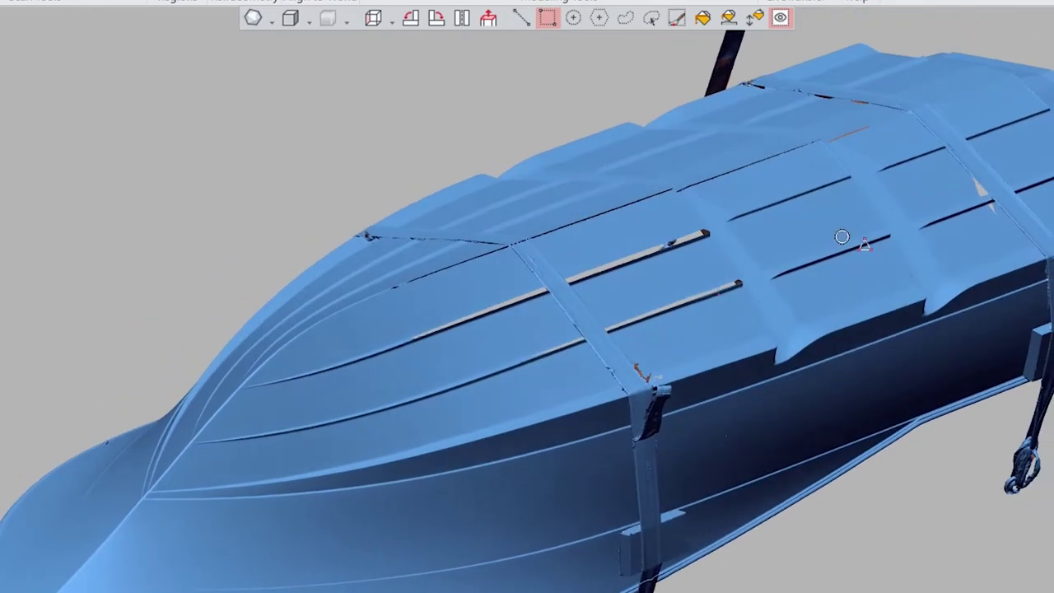
{"action": "right_click_drag", "start_coordinate": [524, 365], "coordinate": [553, 317]}
{"action": "right_click_drag", "start_coordinate": [380, 302], "coordinate": [561, 376]}
{"action": "right_click_drag", "start_coordinate": [610, 344], "coordinate": [268, 346]}
{"action": "scroll", "coordinate": [268, 346], "scroll_direction": "down", "scroll_amount": 3}
{"action": "right_click_drag", "start_coordinate": [400, 327], "coordinate": [455, 319], "text": "ctrl"}
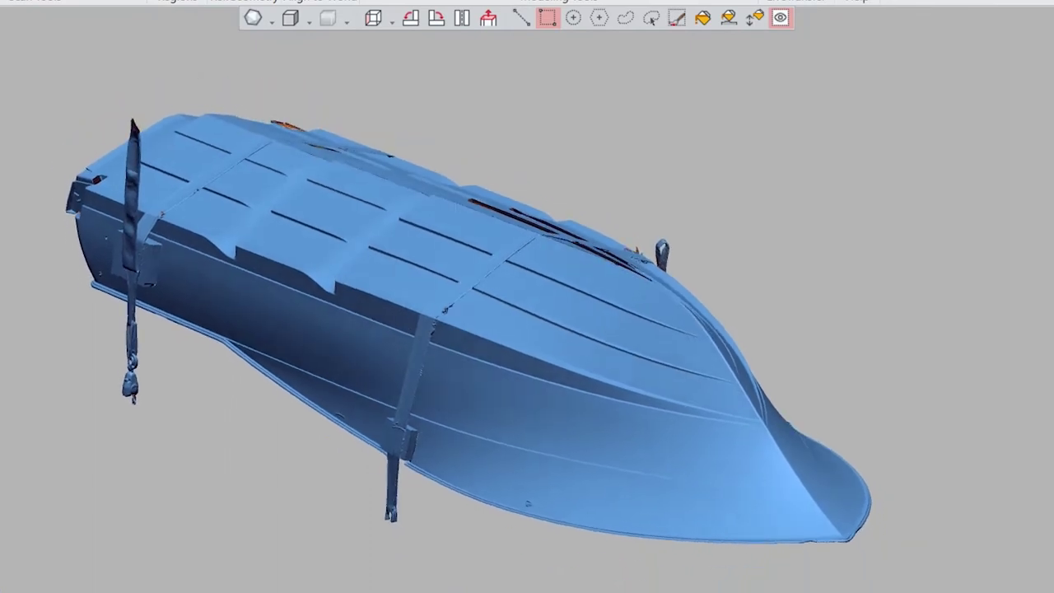
- Display the boat hull's modeled CAD body in place of the scan mesh and view its side
{"action": "key", "text": "ctrl+5"}
{"action": "right_click_drag", "start_coordinate": [461, 380], "coordinate": [329, 383]}
{"action": "mouse_move", "coordinate": [518, 400]}
{"action": "right_mouse_down"}
{"action": "mouse_move", "coordinate": [567, 395]}
{"action": "mouse_move", "coordinate": [533, 408]}
{"action": "right_mouse_up"}
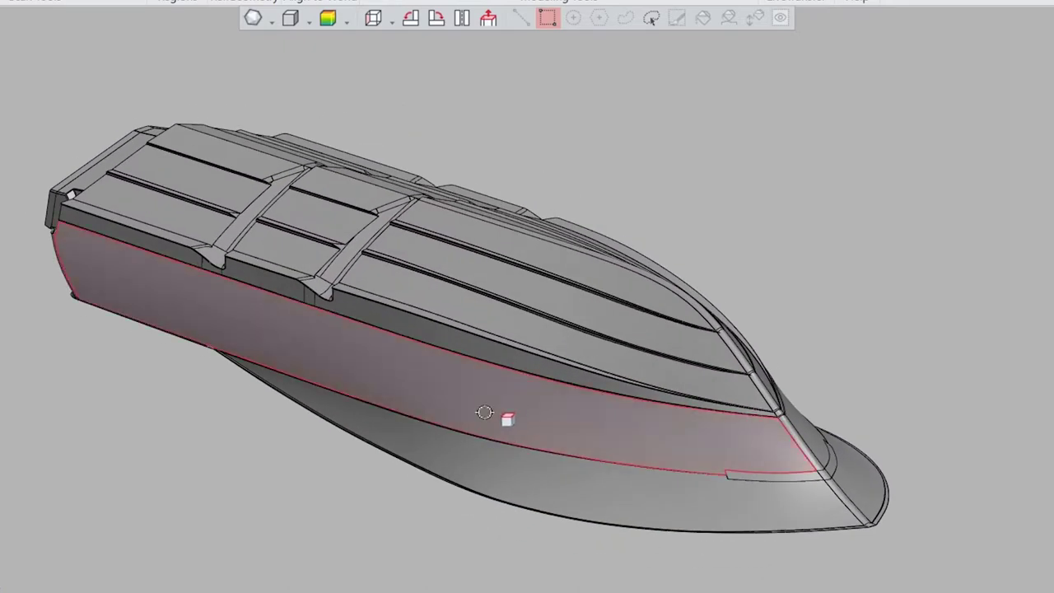
- Examine the boat hull's CAD body from the side and bottom, including the strakes, steps and bow
{"action": "left_click", "coordinate": [499, 404]}
{"action": "left_click", "coordinate": [187, 517]}
{"action": "right_click_drag", "start_coordinate": [429, 503], "coordinate": [397, 484]}
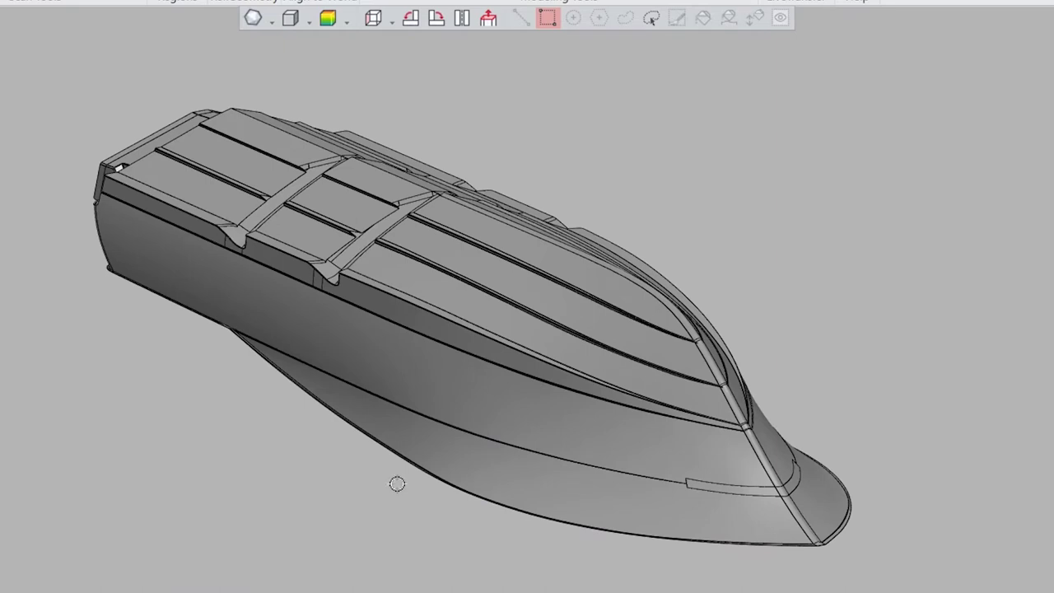
{"action": "middle_click_drag", "start_coordinate": [399, 479], "coordinate": [404, 452]}
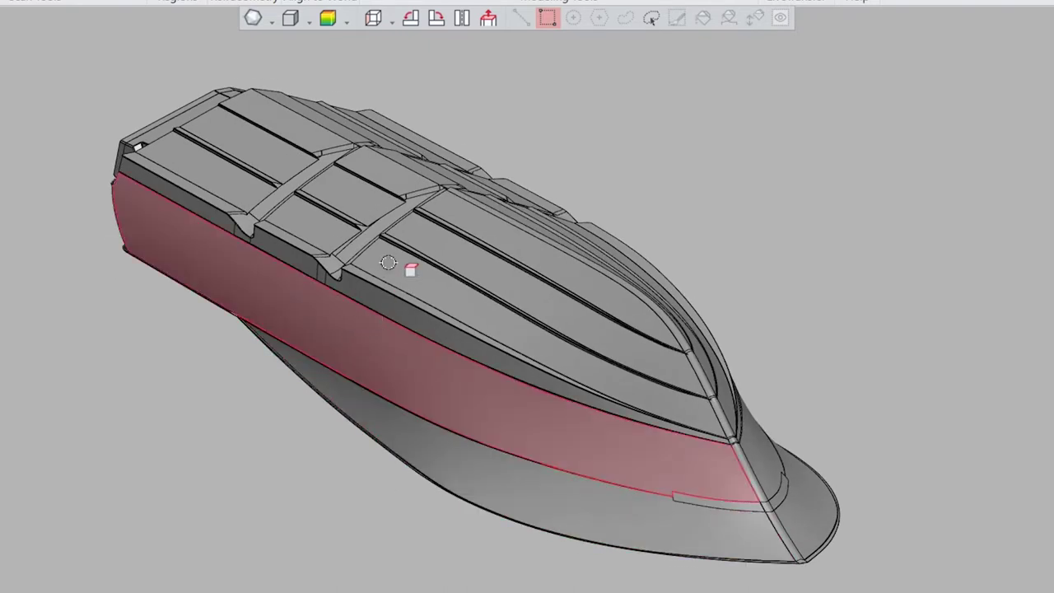
{"action": "middle_click_drag", "start_coordinate": [447, 299], "coordinate": [404, 302]}
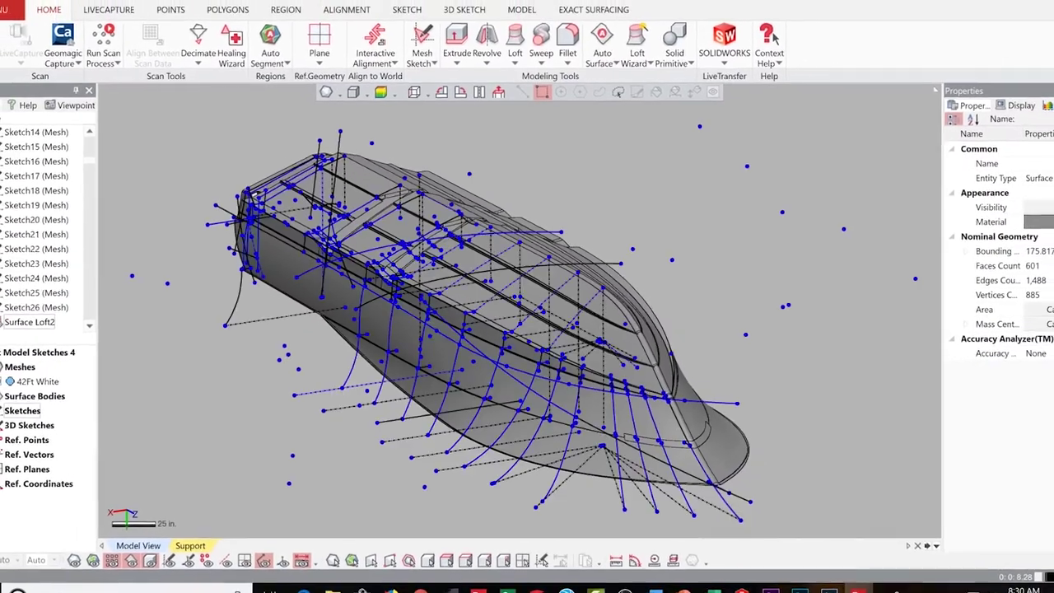
- Show the sketches over the hull's surface body, examine the section curves from several angles, and hide them again
{"action": "left_click", "coordinate": [13, 405]}
{"action": "mouse_move", "coordinate": [502, 397]}
{"action": "right_mouse_down"}
{"action": "mouse_move", "coordinate": [492, 381]}
{"action": "mouse_move", "coordinate": [387, 367]}
{"action": "mouse_move", "coordinate": [404, 346]}
{"action": "mouse_move", "coordinate": [534, 363]}
{"action": "mouse_move", "coordinate": [647, 341]}
{"action": "right_mouse_up"}
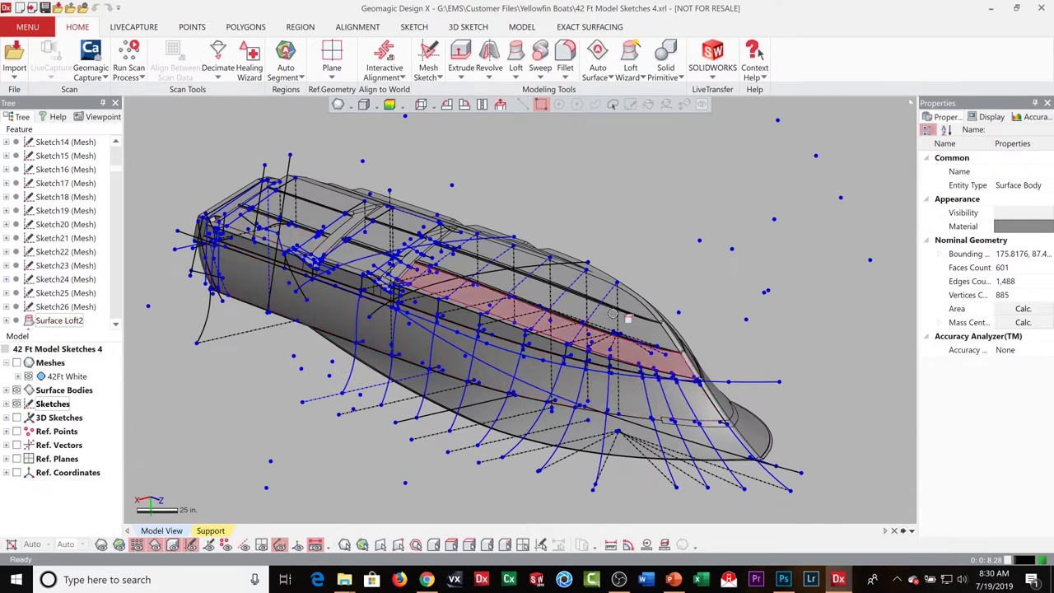
{"action": "right_click_drag", "start_coordinate": [360, 333], "coordinate": [398, 387]}
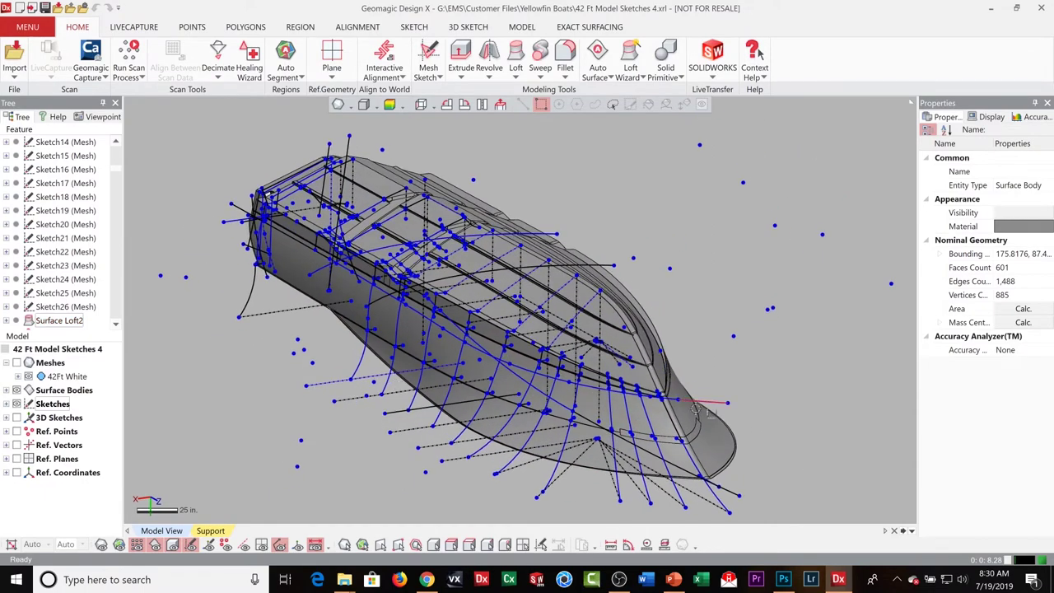
{"action": "right_click_drag", "start_coordinate": [470, 340], "coordinate": [498, 350]}
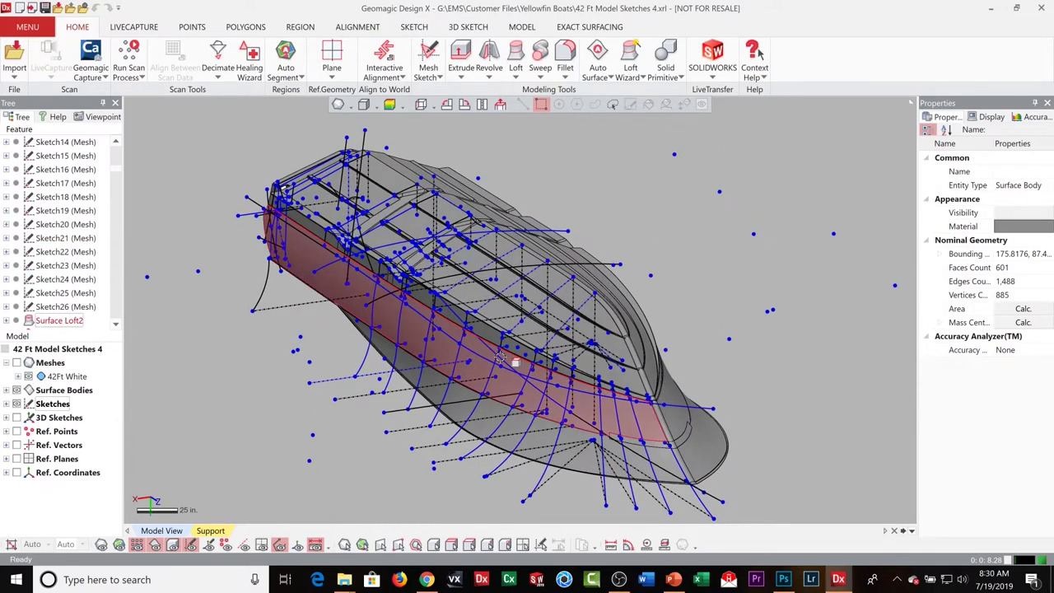
{"action": "right_click_drag", "start_coordinate": [505, 375], "coordinate": [504, 368]}
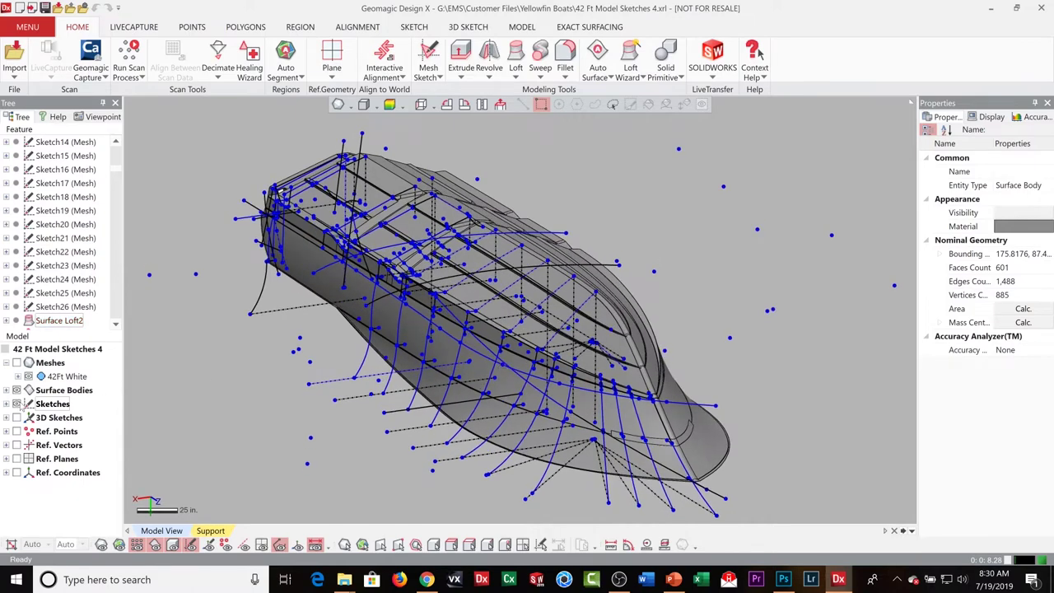
{"action": "left_click", "coordinate": [16, 403]}
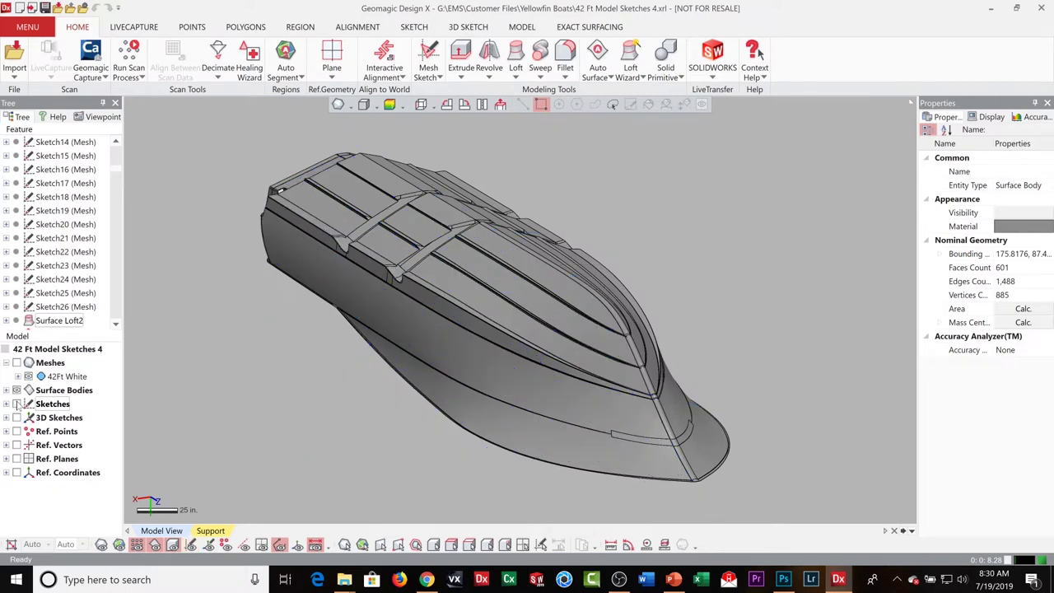
- Browse the hull's feature history through the surface lofts, 3D sketches, sews and fillets
{"action": "mouse_move", "coordinate": [117, 170]}
{"action": "left_mouse_down"}
{"action": "mouse_move", "coordinate": [116, 148]}
{"action": "mouse_move", "coordinate": [121, 320]}
{"action": "left_mouse_up"}
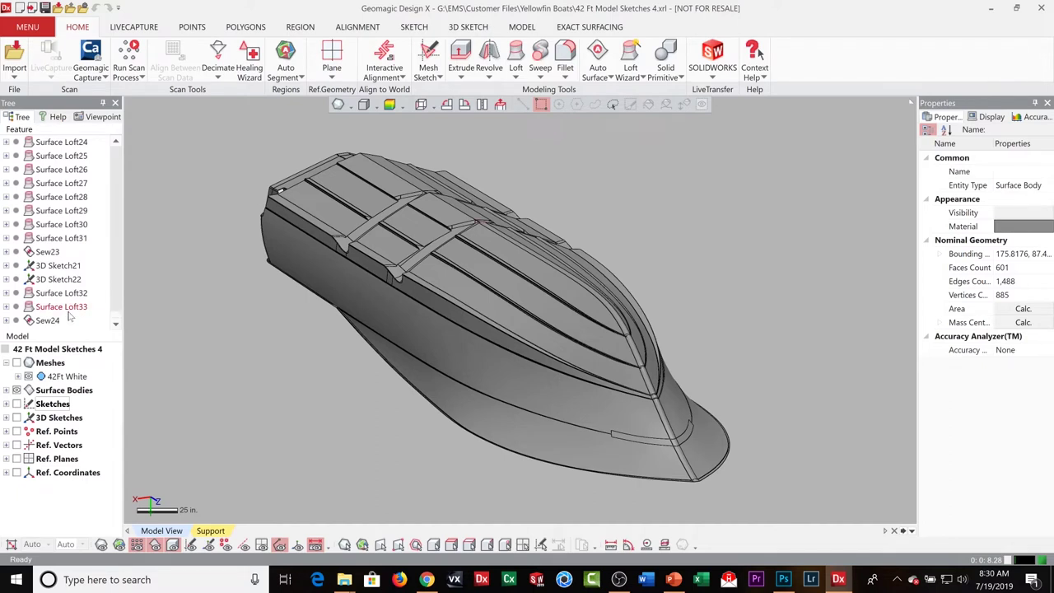
{"action": "left_click_drag", "start_coordinate": [116, 320], "coordinate": [116, 296]}
{"action": "right_click_drag", "start_coordinate": [545, 343], "coordinate": [514, 340]}
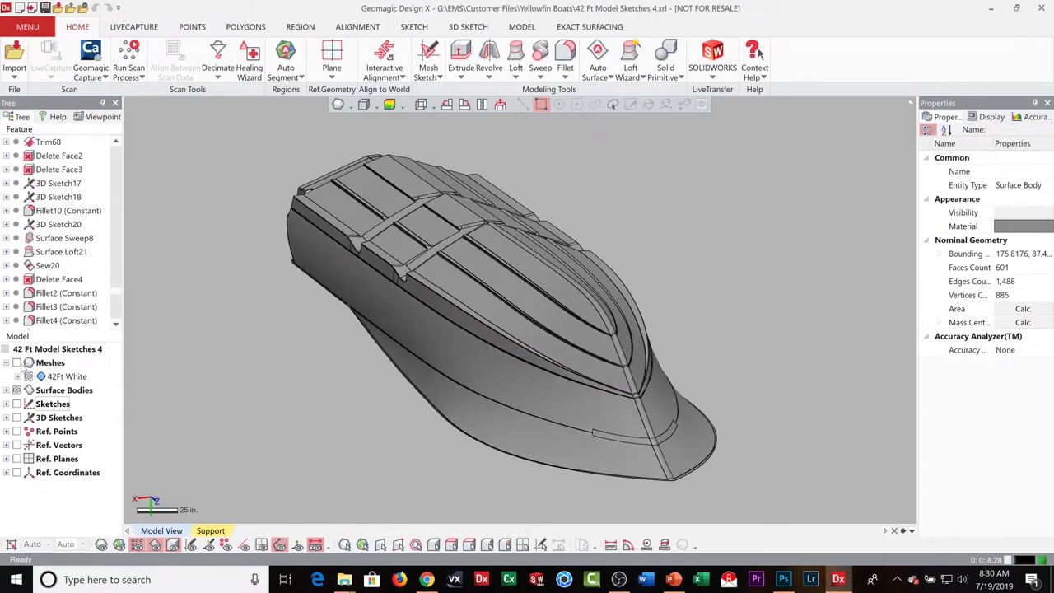
- Swap the hull's surface body for the scan mesh to compare them, and restore the surface body
{"action": "left_click", "coordinate": [18, 363]}
{"action": "left_click", "coordinate": [16, 390]}
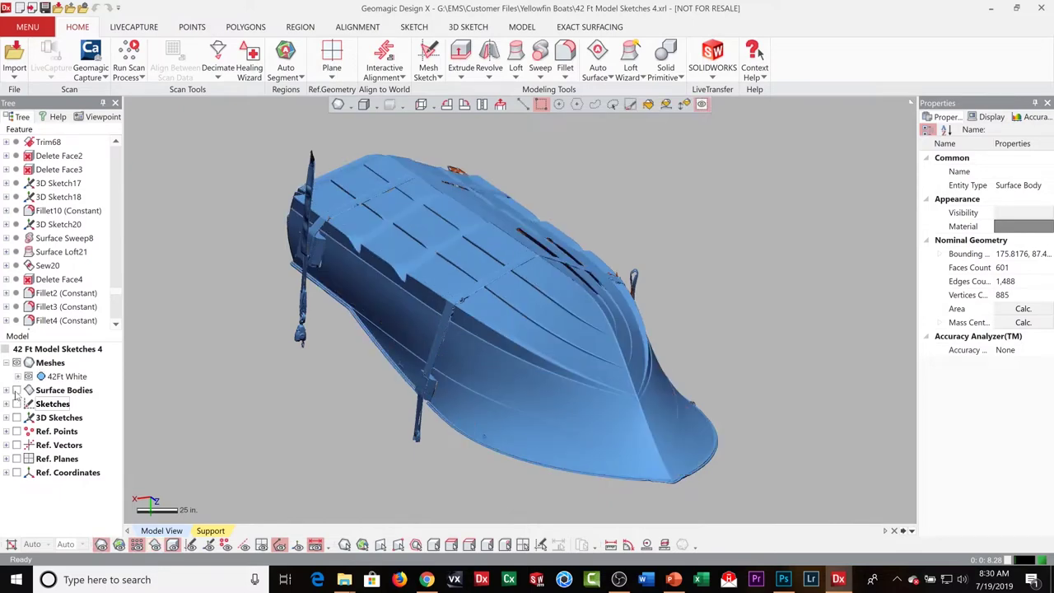
{"action": "left_click", "coordinate": [17, 391]}
{"action": "left_click", "coordinate": [17, 363]}
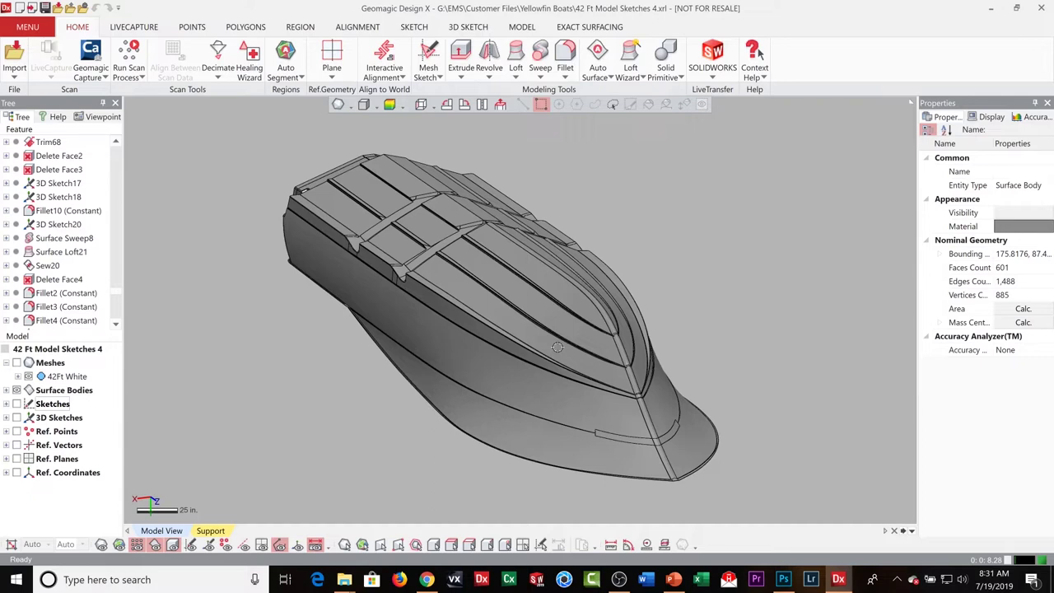
- Review the CAD programs available as live transfer targets for the boat hull and view its side surfaces
{"action": "left_click", "coordinate": [706, 54]}
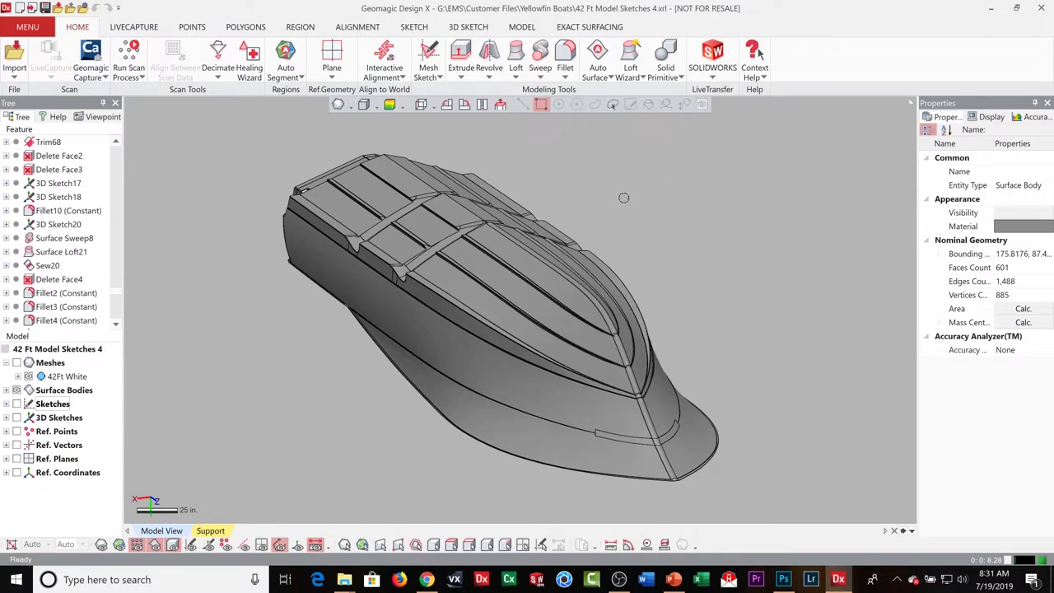
{"action": "left_click", "coordinate": [713, 75]}
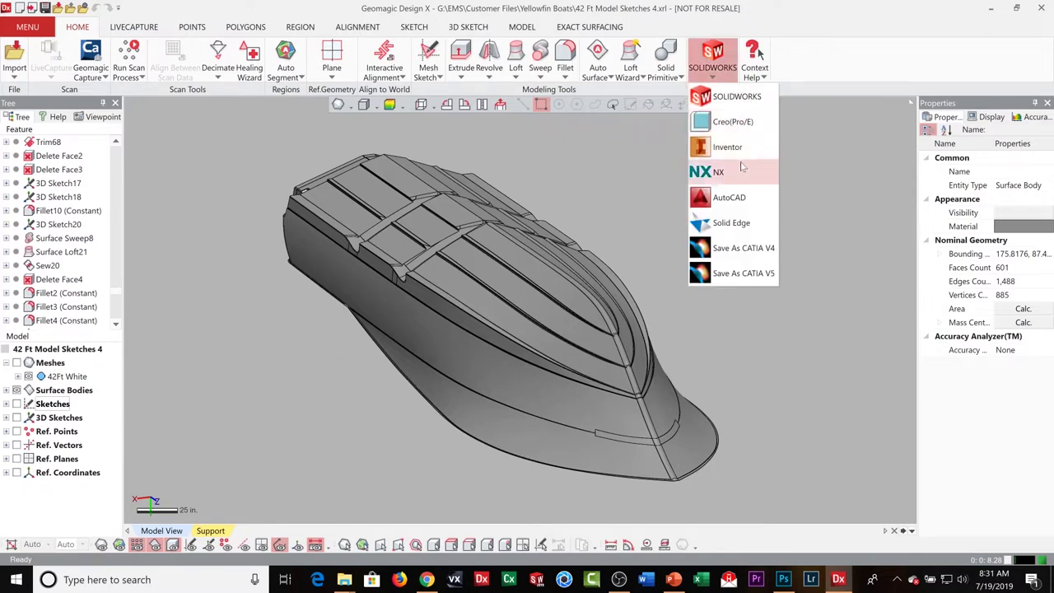
{"action": "left_click", "coordinate": [615, 178]}
{"action": "right_click_drag", "start_coordinate": [609, 320], "coordinate": [601, 298]}
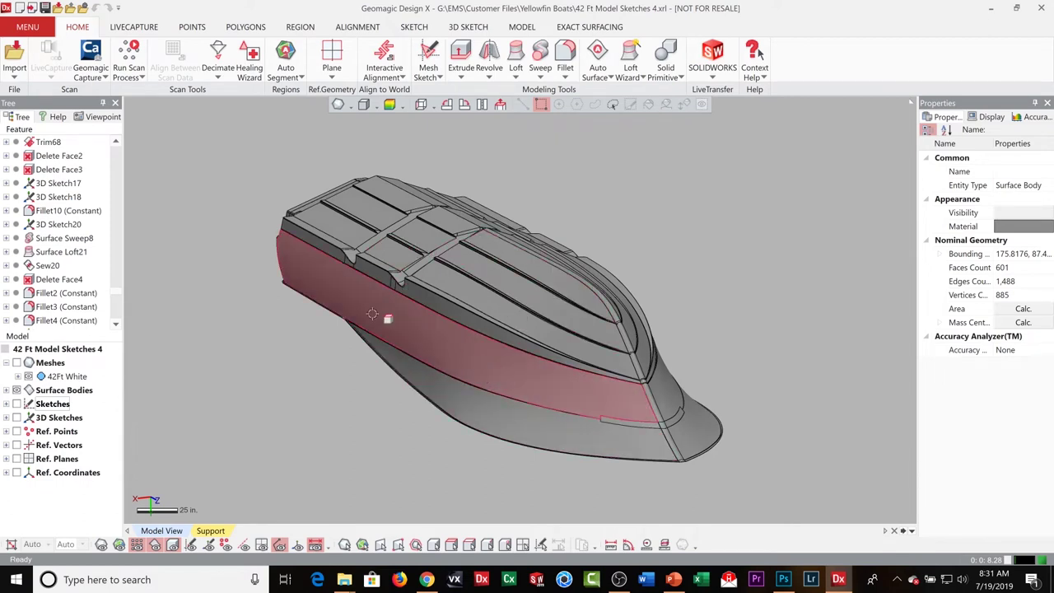
{"action": "mouse_move", "coordinate": [515, 365]}
{"action": "right_mouse_down"}
{"action": "mouse_move", "coordinate": [505, 360]}
{"action": "mouse_move", "coordinate": [517, 363]}
{"action": "right_mouse_up"}
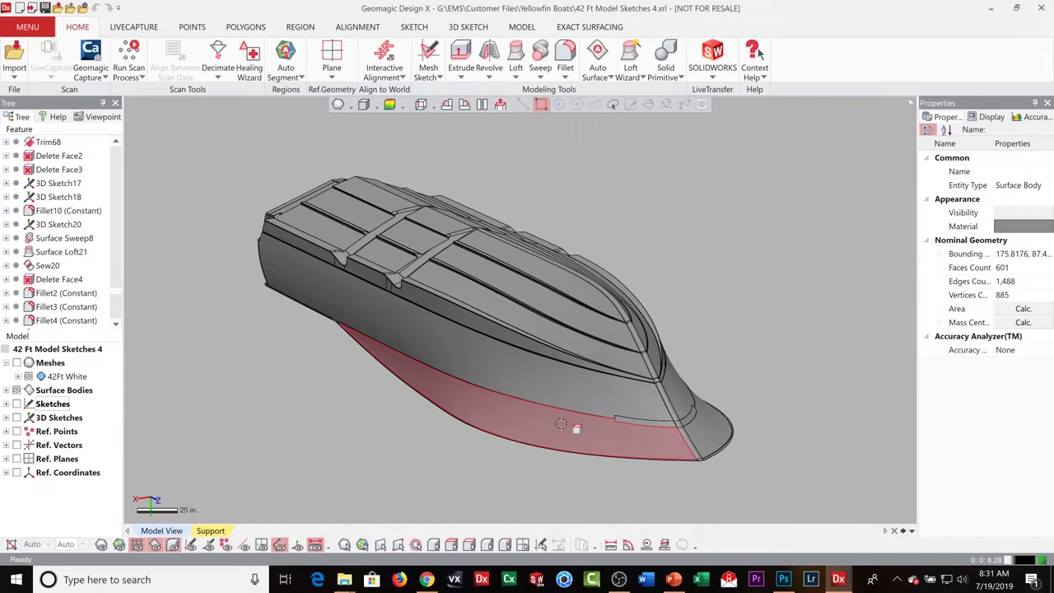
- Display the boat hull's scan mesh in place of the surface body and view its side and bow
{"action": "left_click", "coordinate": [17, 362]}
{"action": "left_click", "coordinate": [16, 390]}
{"action": "mouse_move", "coordinate": [439, 279]}
{"action": "right_mouse_down"}
{"action": "mouse_move", "coordinate": [400, 258]}
{"action": "mouse_move", "coordinate": [435, 279]}
{"action": "right_mouse_up"}
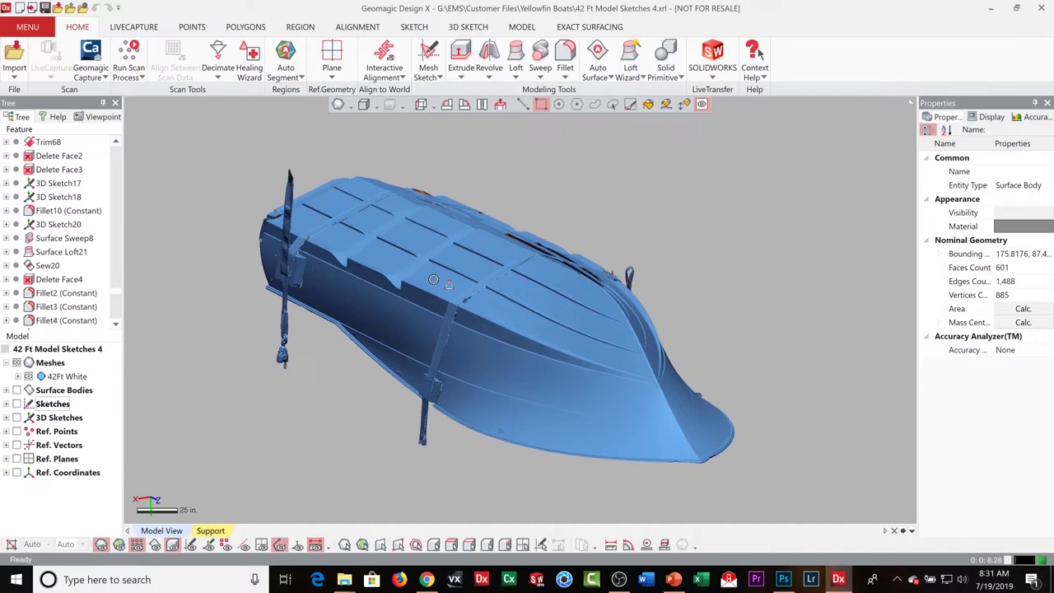
{"action": "mouse_move", "coordinate": [544, 387]}
{"action": "right_mouse_down"}
{"action": "mouse_move", "coordinate": [453, 365]}
{"action": "mouse_move", "coordinate": [530, 298]}
{"action": "mouse_move", "coordinate": [567, 360]}
{"action": "mouse_move", "coordinate": [565, 393]}
{"action": "mouse_move", "coordinate": [567, 360]}
{"action": "mouse_move", "coordinate": [550, 377]}
{"action": "right_mouse_up"}
{"action": "right_click_drag", "start_coordinate": [596, 292], "coordinate": [572, 296]}
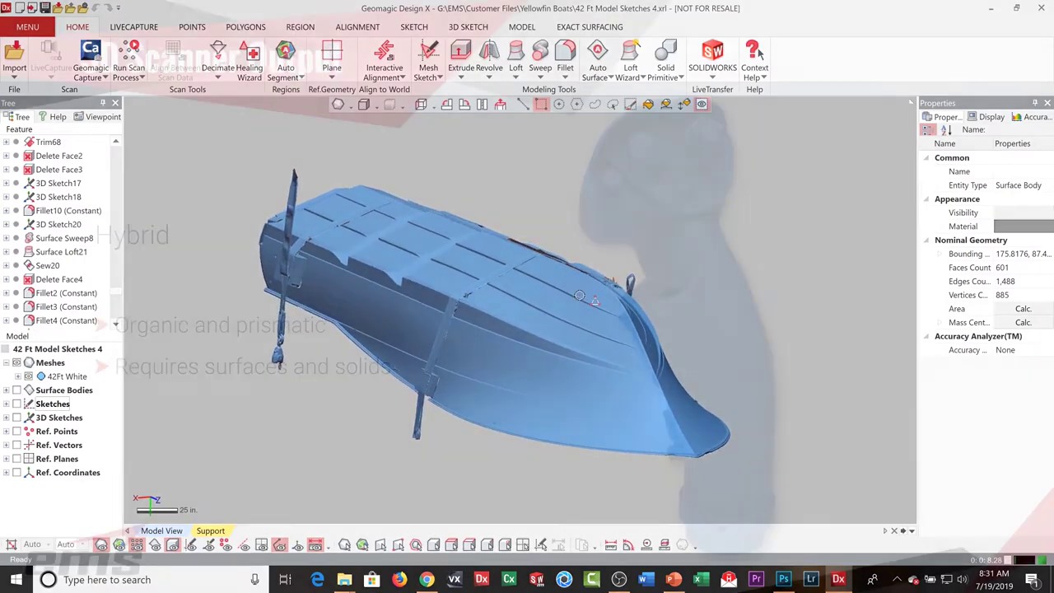
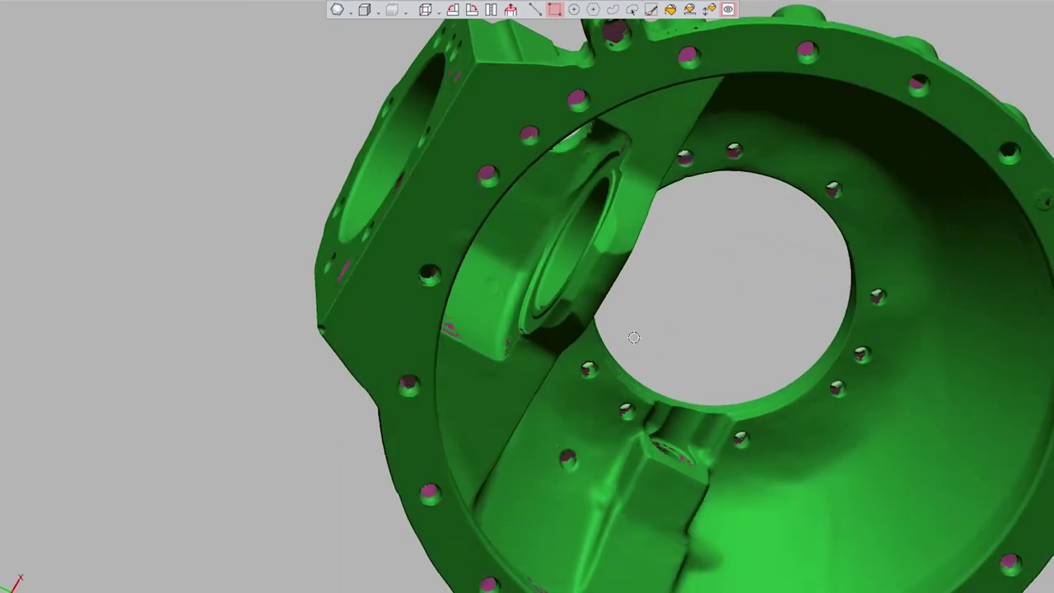
- Examine the interior of the green helicopter housing mesh, including the flange holes, inner bearing bore and conical wall
{"action": "scroll", "coordinate": [689, 275], "scroll_direction": "down", "scroll_amount": 2}
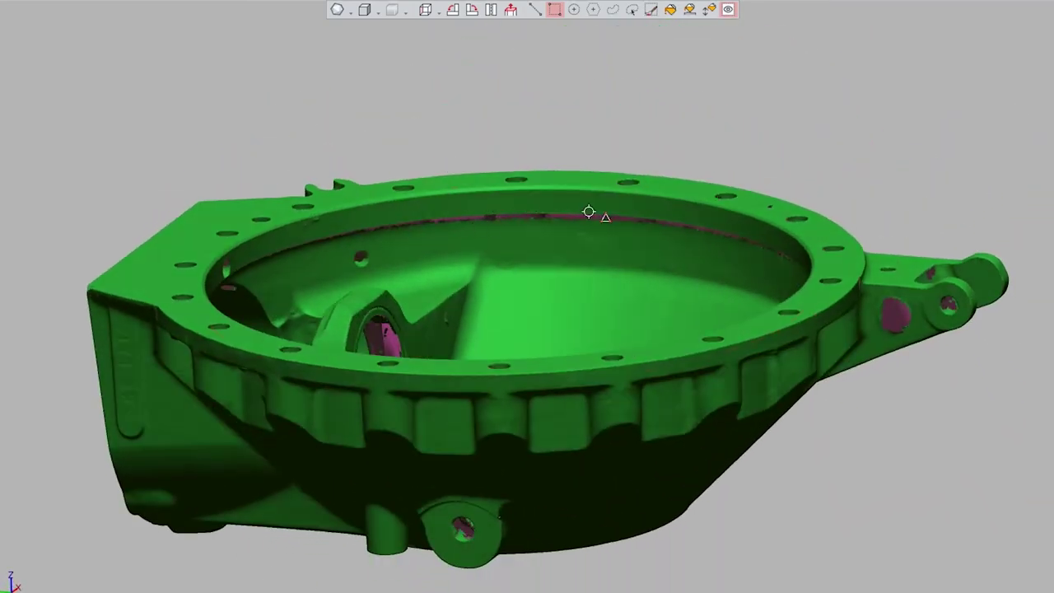
{"action": "right_click_drag", "start_coordinate": [523, 228], "coordinate": [418, 392]}
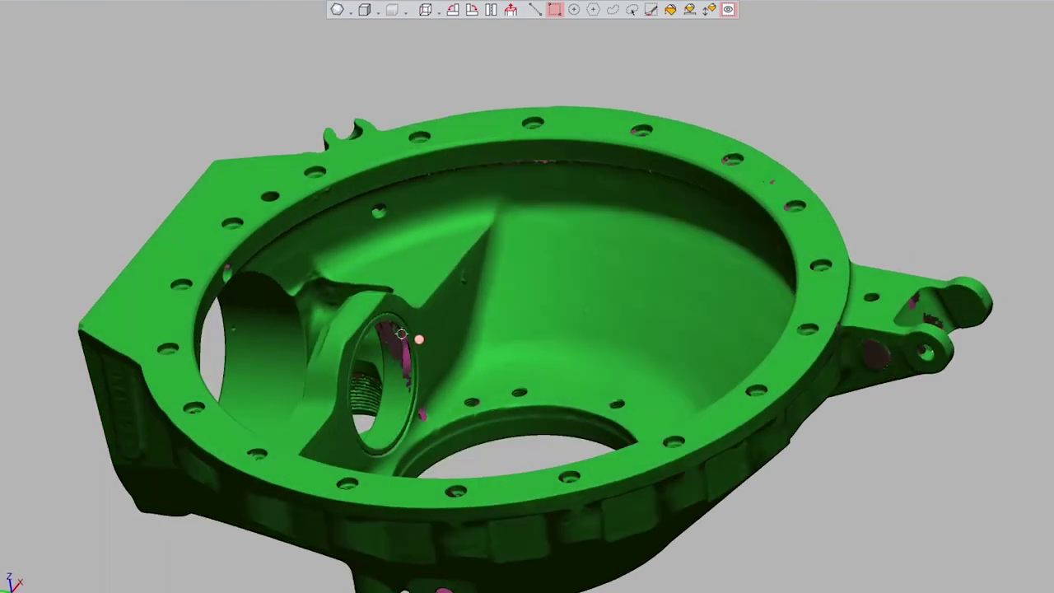
{"action": "right_click_drag", "start_coordinate": [401, 347], "coordinate": [638, 298]}
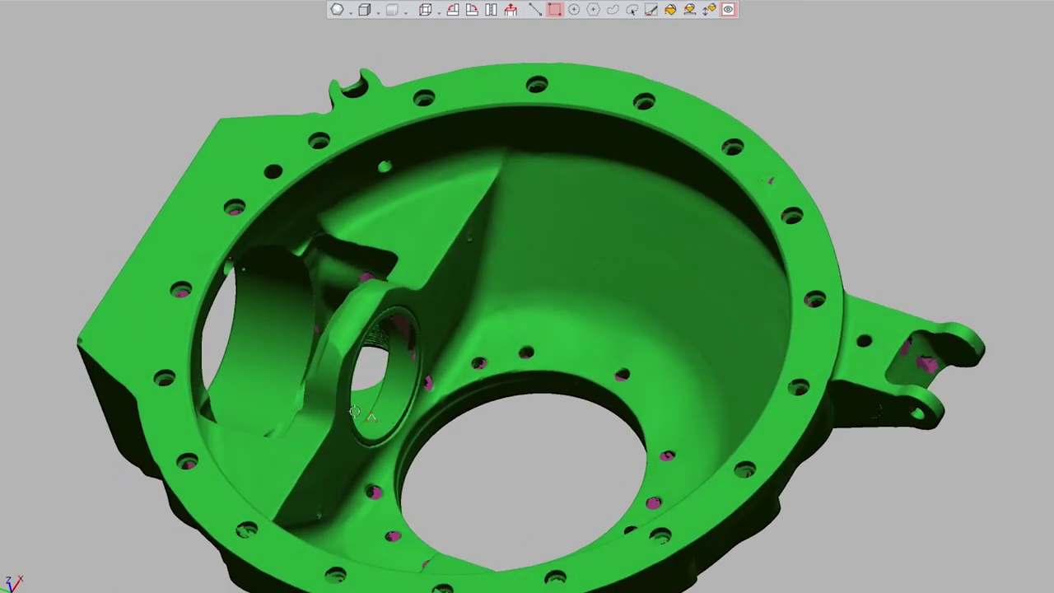
{"action": "right_click_drag", "start_coordinate": [354, 411], "coordinate": [633, 285]}
- Examine the exterior of the housing mesh, including the upper flange, side opening, threaded port, scalloped rim and bracket
{"action": "right_click_drag", "start_coordinate": [650, 251], "coordinate": [657, 284]}
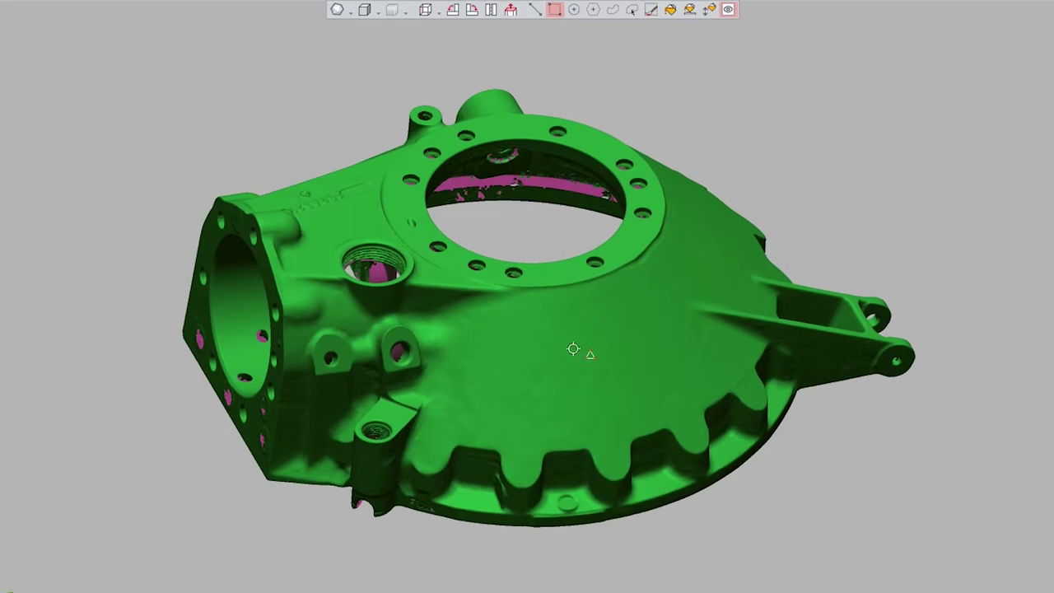
{"action": "right_click_drag", "start_coordinate": [573, 349], "coordinate": [565, 308]}
{"action": "right_click_drag", "start_coordinate": [530, 370], "coordinate": [526, 355]}
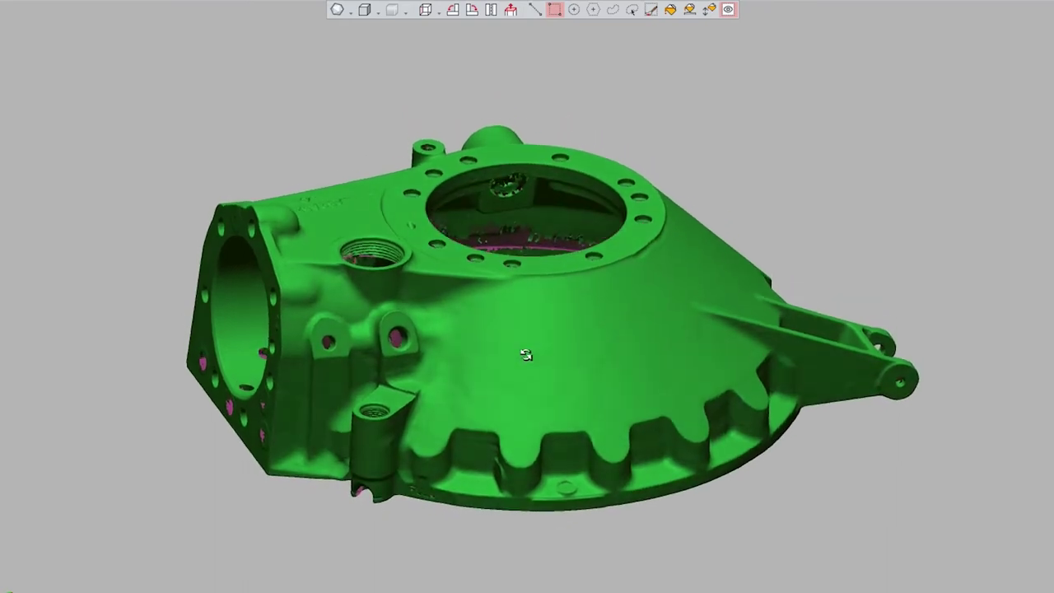
{"action": "right_click_drag", "start_coordinate": [502, 407], "coordinate": [550, 356]}
{"action": "right_click_drag", "start_coordinate": [495, 394], "coordinate": [561, 376]}
{"action": "right_click_drag", "start_coordinate": [672, 320], "coordinate": [651, 308]}
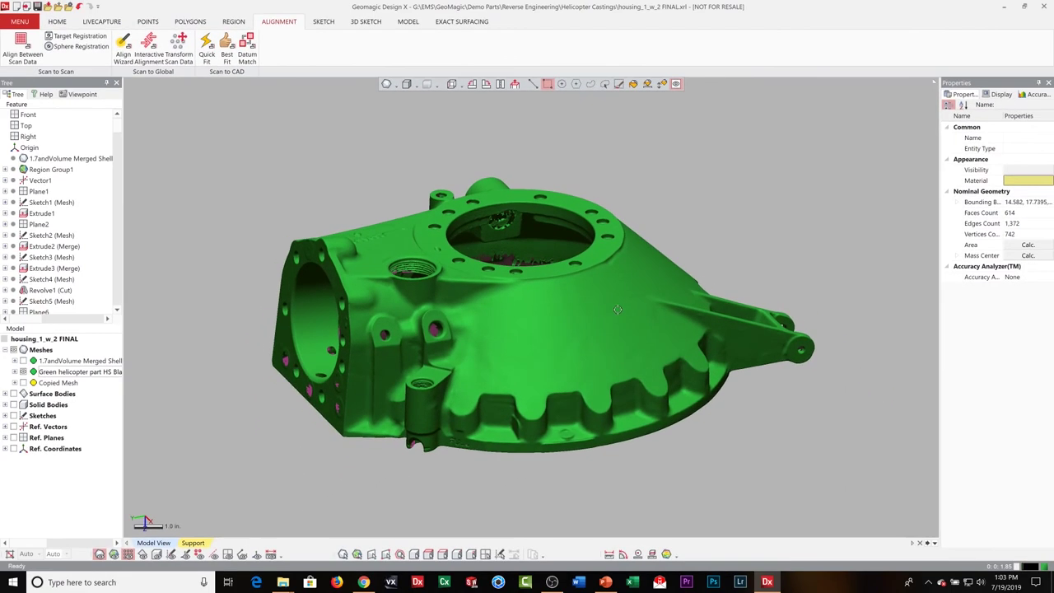
{"action": "right_click_drag", "start_coordinate": [528, 323], "coordinate": [599, 314]}
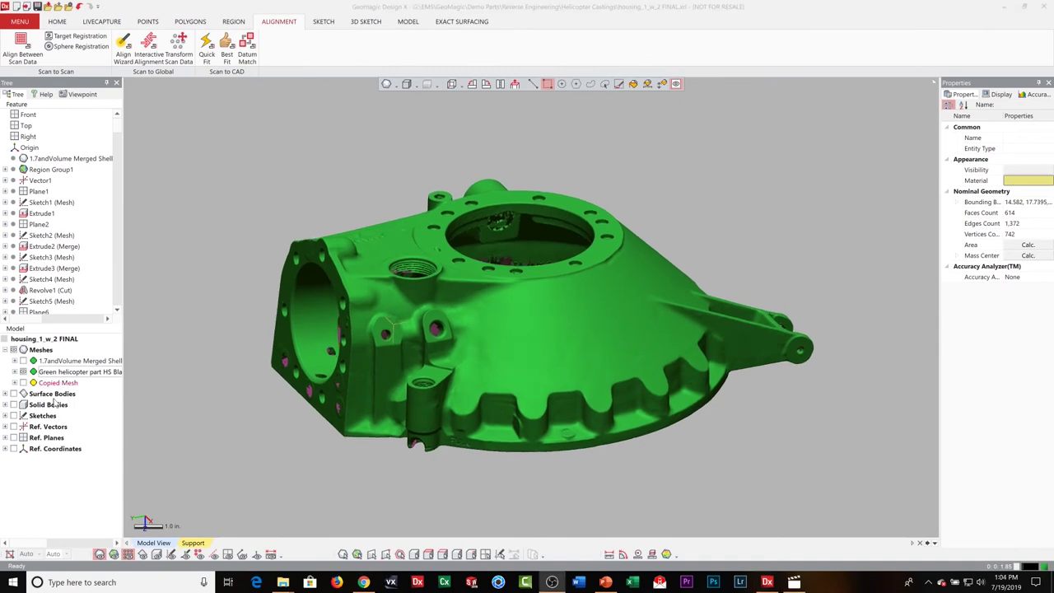
- Show the housing's solid body together with the green scan mesh and view the overlap from the outside
{"action": "left_click", "coordinate": [13, 405]}
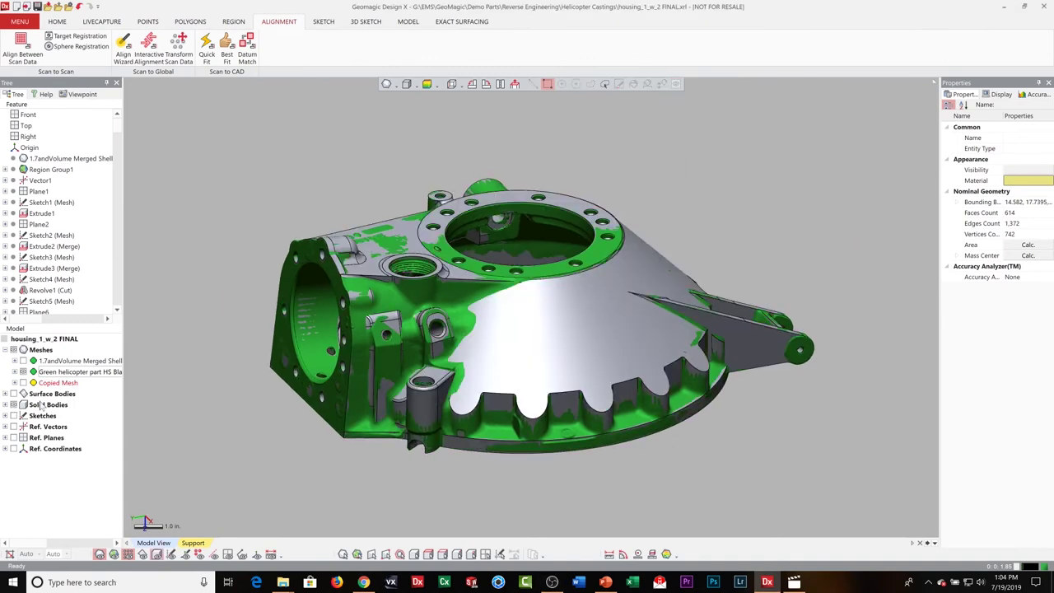
{"action": "right_click_drag", "start_coordinate": [632, 318], "coordinate": [599, 313]}
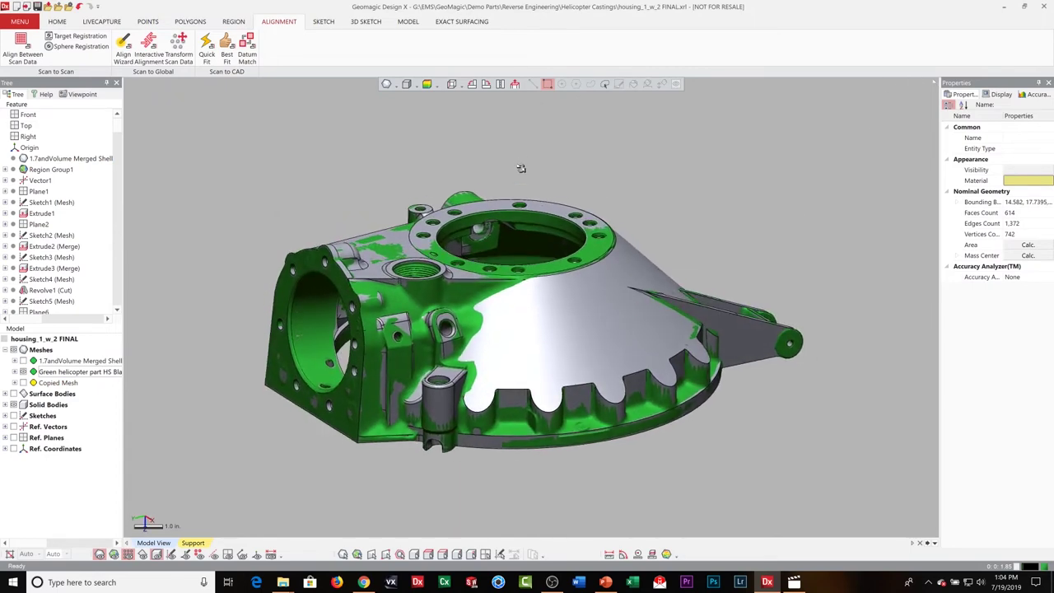
{"action": "right_click_drag", "start_coordinate": [520, 168], "coordinate": [535, 191]}
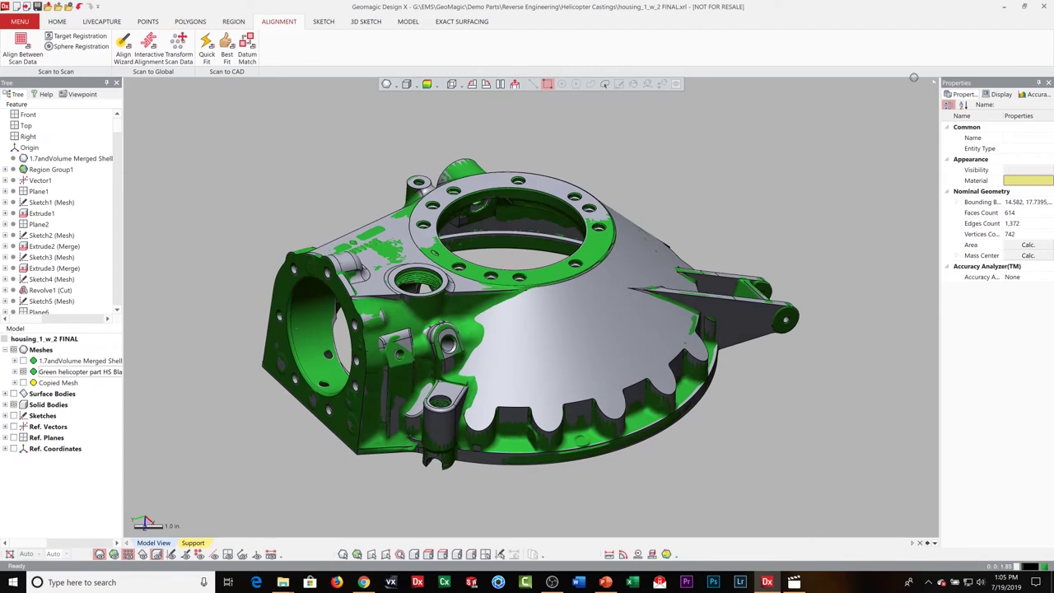
- Display the body deviation color map in the Accuracy Analyzer and inspect the housing's exterior and interior
{"action": "left_click", "coordinate": [1034, 95]}
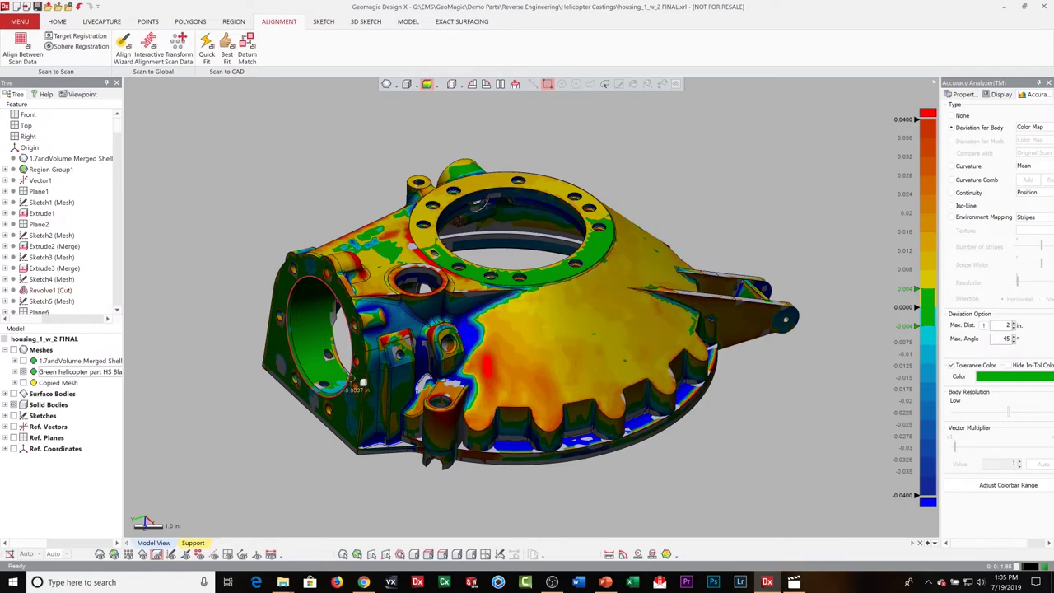
{"action": "mouse_move", "coordinate": [595, 339]}
{"action": "right_mouse_down"}
{"action": "mouse_move", "coordinate": [597, 369]}
{"action": "mouse_move", "coordinate": [574, 333]}
{"action": "mouse_move", "coordinate": [589, 331]}
{"action": "right_mouse_up"}
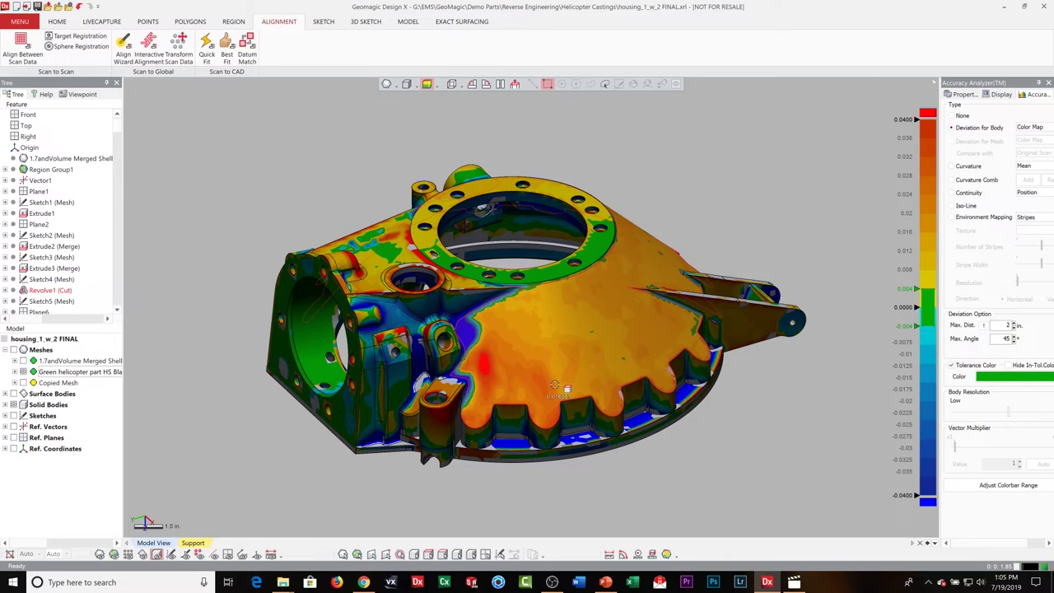
{"action": "right_click_drag", "start_coordinate": [485, 391], "coordinate": [601, 246]}
{"action": "right_click_drag", "start_coordinate": [576, 309], "coordinate": [567, 273]}
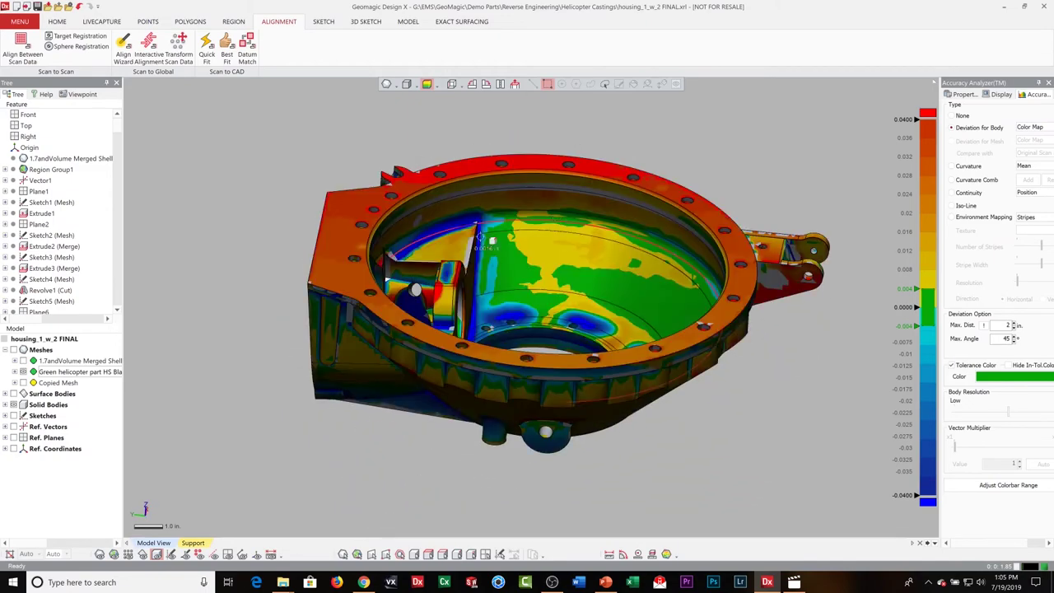
{"action": "mouse_move", "coordinate": [491, 241]}
{"action": "right_mouse_down"}
{"action": "mouse_move", "coordinate": [565, 387]}
{"action": "mouse_move", "coordinate": [476, 306]}
{"action": "mouse_move", "coordinate": [457, 315]}
{"action": "right_mouse_up"}
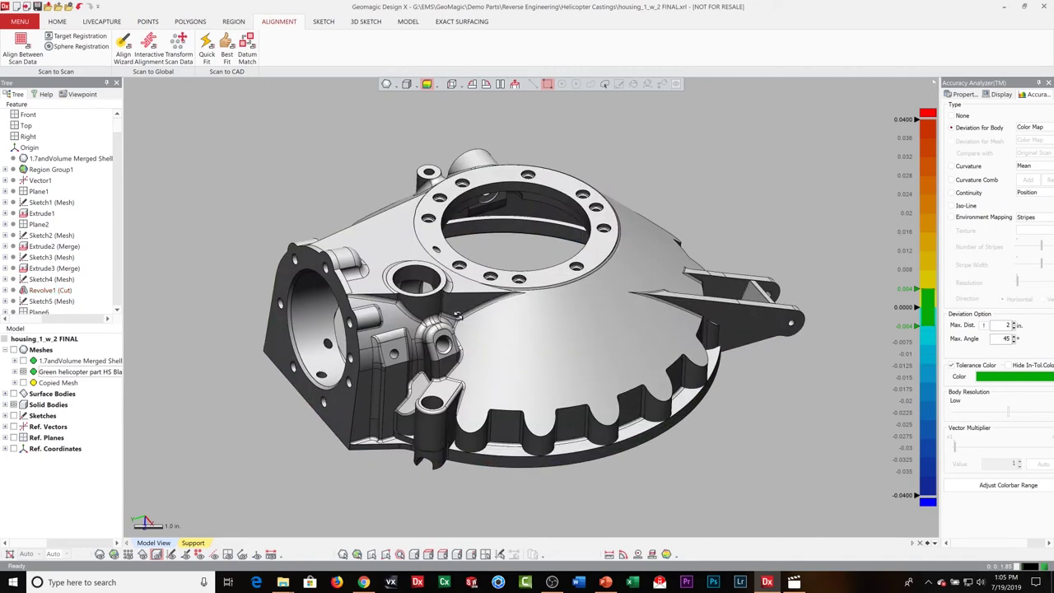
- Set the accuracy analysis type to None and hide the green helicopter part mesh to show only the solid body
{"action": "left_click", "coordinate": [960, 115]}
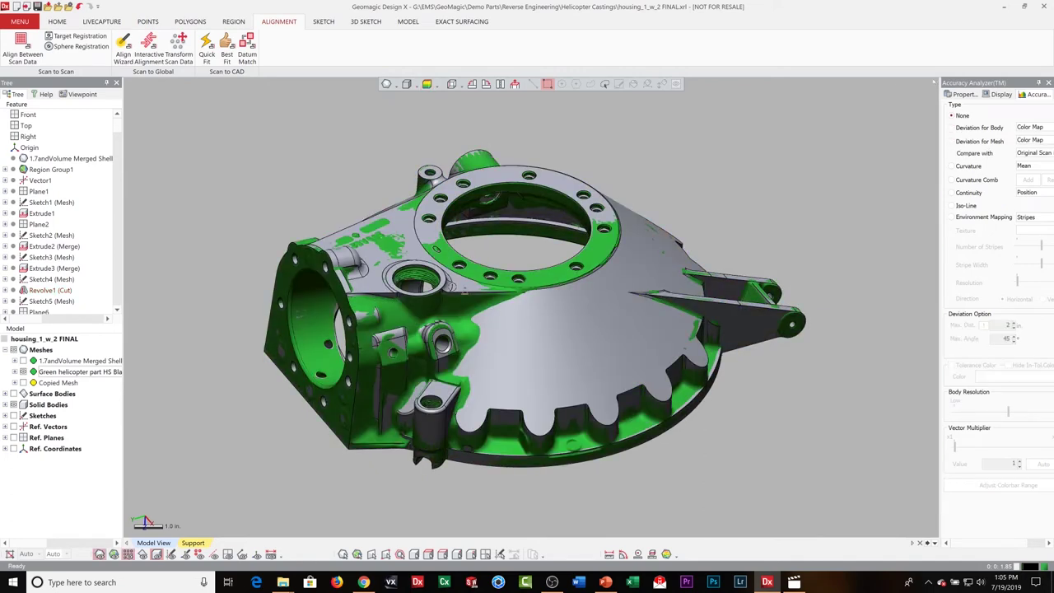
{"action": "left_click", "coordinate": [23, 371]}
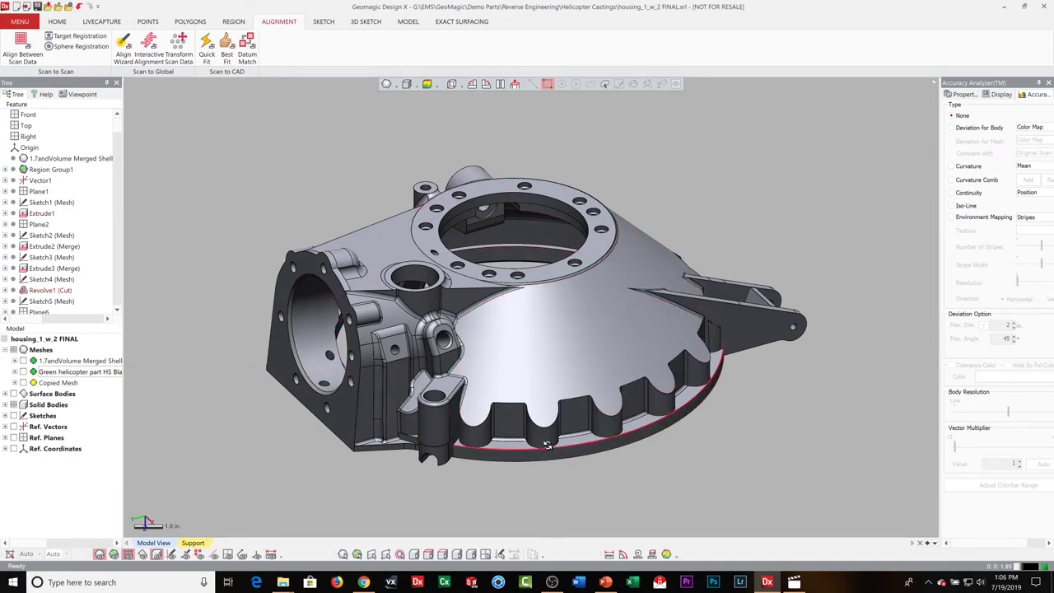
- Examine the exterior of the housing's solid body from higher and lower viewing angles
{"action": "right_click_drag", "start_coordinate": [547, 444], "coordinate": [617, 313]}
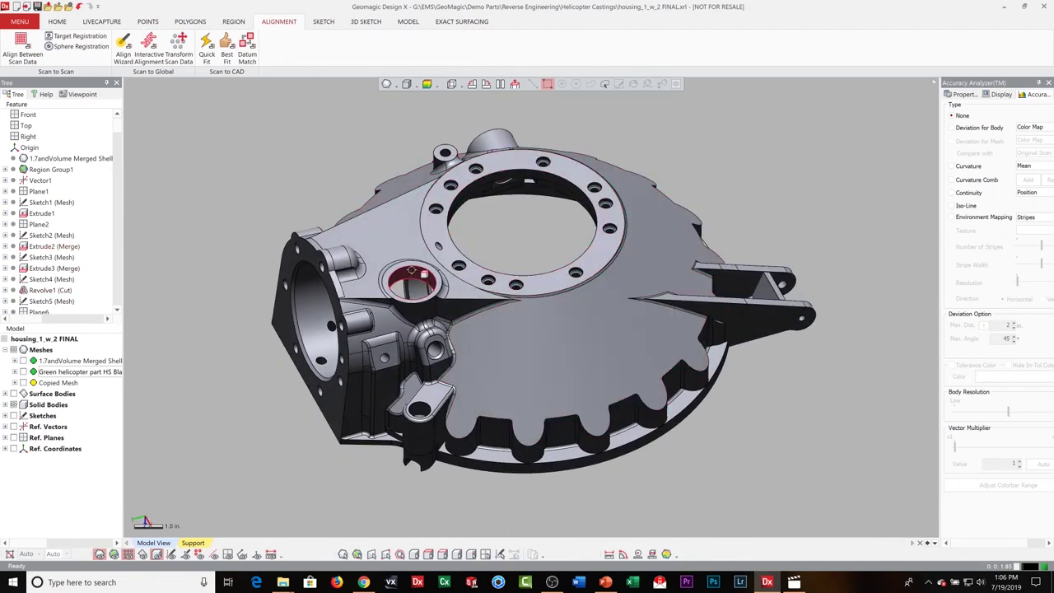
{"action": "right_click_drag", "start_coordinate": [592, 362], "coordinate": [612, 296]}
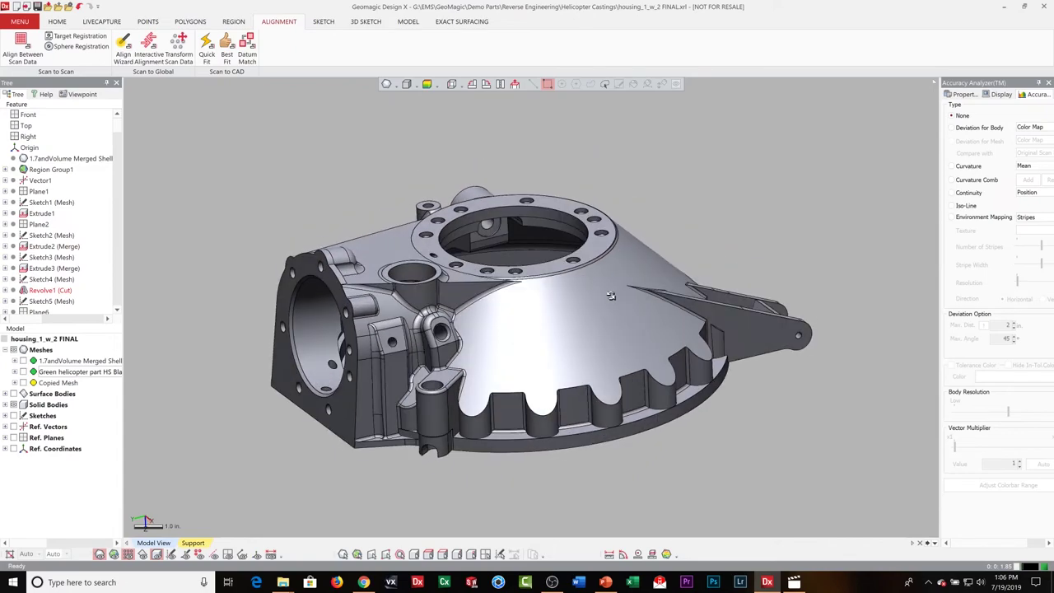
{"action": "right_click_drag", "start_coordinate": [400, 397], "coordinate": [606, 325]}
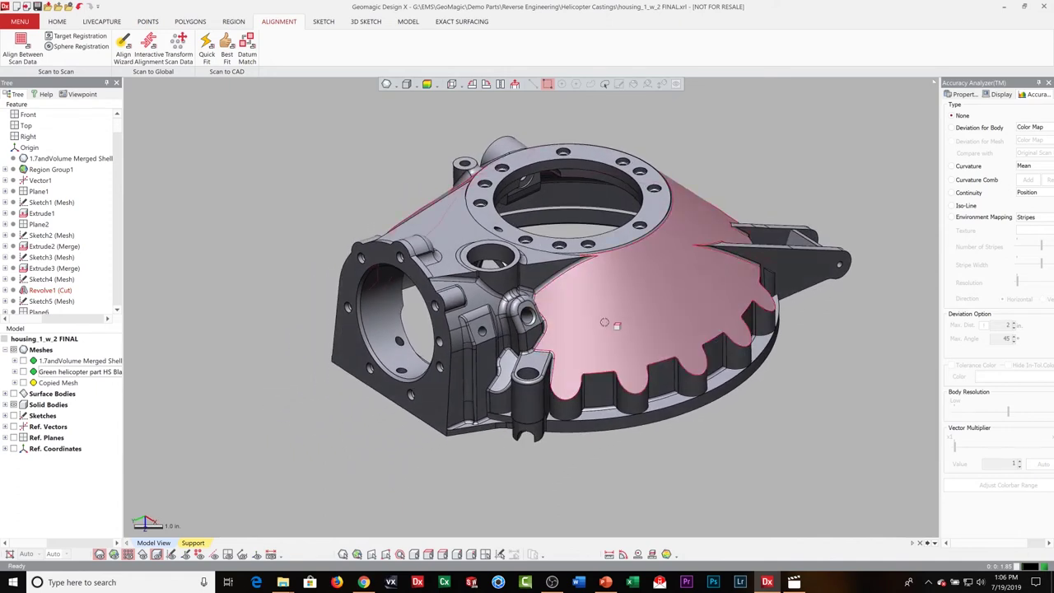
{"action": "right_click_drag", "start_coordinate": [642, 290], "coordinate": [654, 237]}
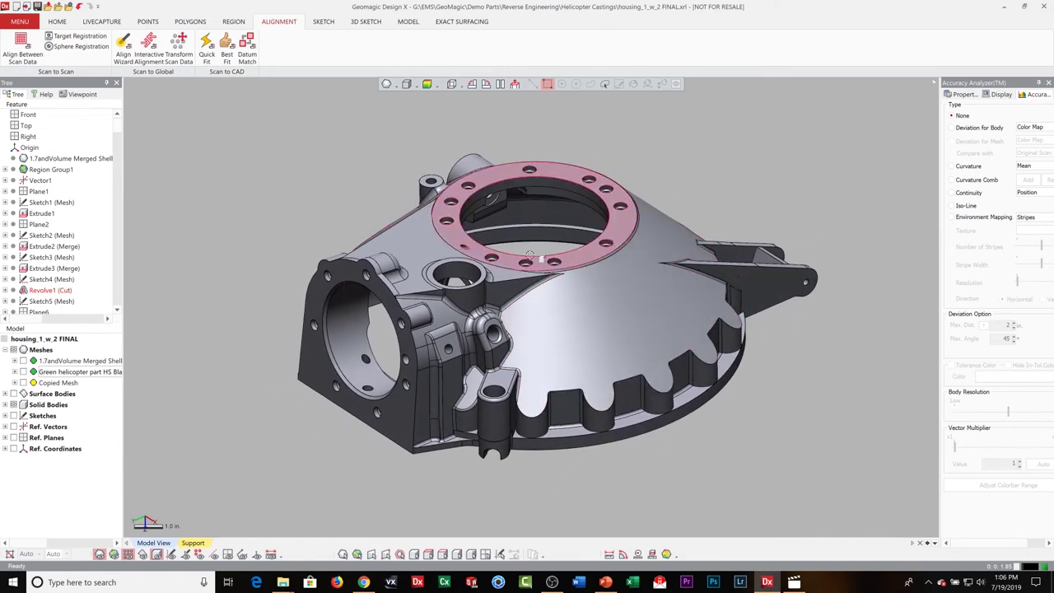
- Step through the housing's feature history from Plane1 to Plane15, highlighting each feature cumulatively on the model, and clear the selection
{"action": "left_click", "coordinate": [39, 191]}
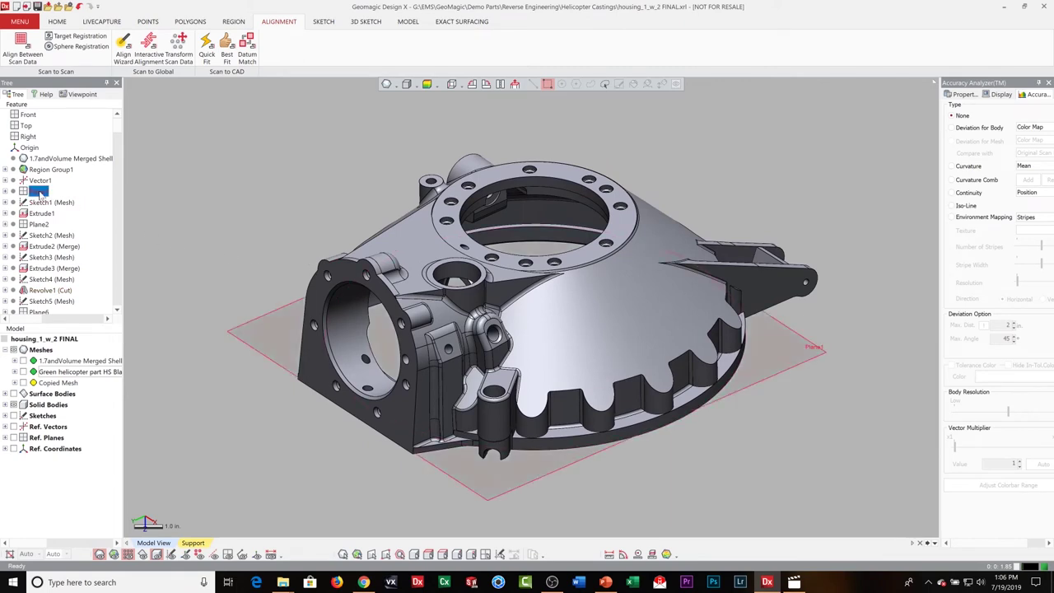
{"action": "key", "text": "shift+Down"}
{"action": "key", "text": "shift+Down"}
{"action": "key", "text": "shift+Down"}
{"action": "key", "text": "shift+Down"}
{"action": "key", "text": "shift+Down"}
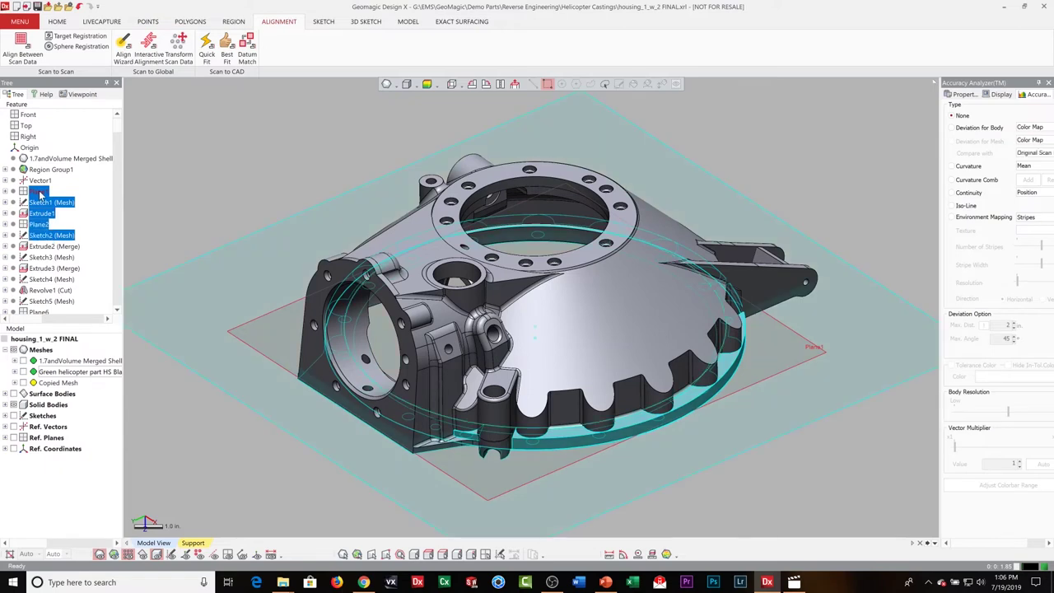
{"action": "key", "text": "shift+Down"}
{"action": "key", "text": "shift+Down"}
{"action": "key", "text": "shift+Down"}
{"action": "key", "text": "shift+Down"}
{"action": "key", "text": "shift+Down"}
{"action": "key", "text": "shift+Down"}
{"action": "key", "text": "shift+Down"}
{"action": "key", "text": "shift+Down"}
{"action": "key", "text": "shift+Down"}
{"action": "key", "text": "shift+Down"}
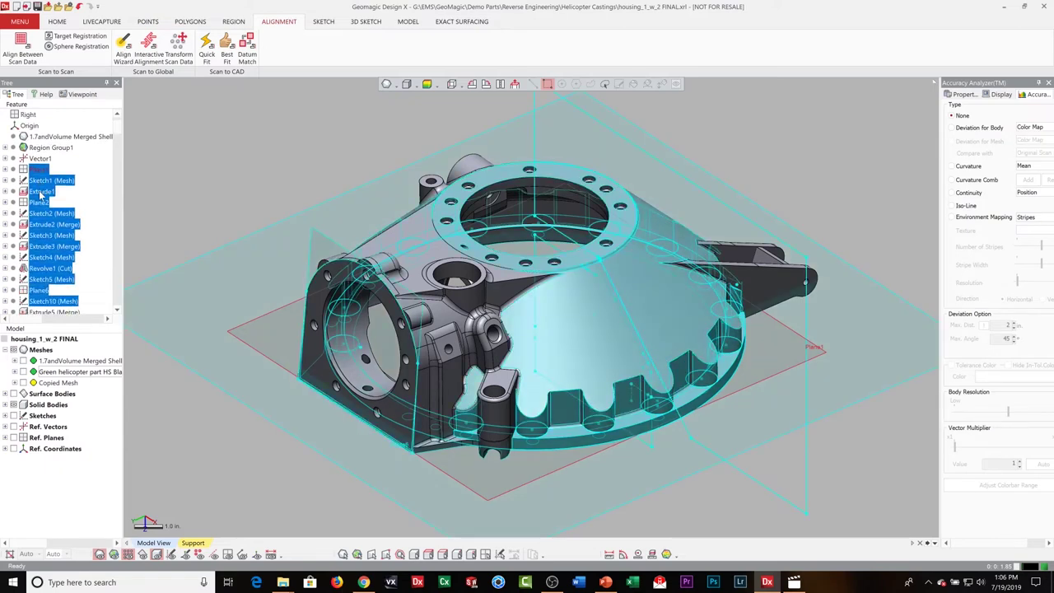
{"action": "key", "text": "shift+Down"}
{"action": "key", "text": "shift+Down"}
{"action": "key", "text": "shift+Down"}
{"action": "key", "text": "shift+Down"}
{"action": "key", "text": "shift+Down"}
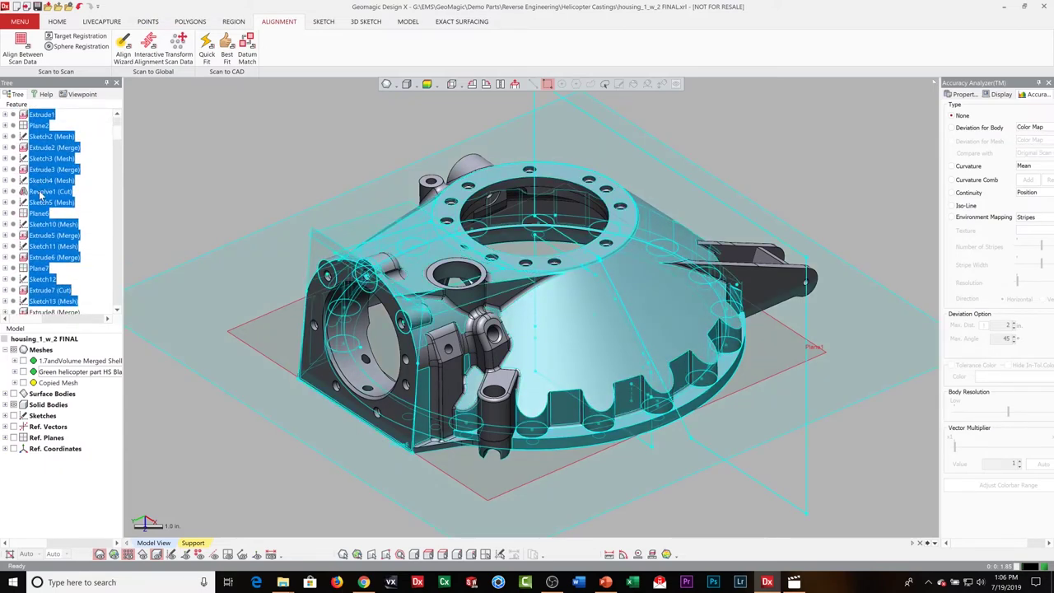
{"action": "key", "text": "shift+Down"}
{"action": "key", "text": "shift+Down"}
{"action": "key", "text": "shift+Down"}
{"action": "key", "text": "shift+Down"}
{"action": "key", "text": "shift+Down"}
{"action": "key", "text": "shift+Down"}
{"action": "key", "text": "shift+Down"}
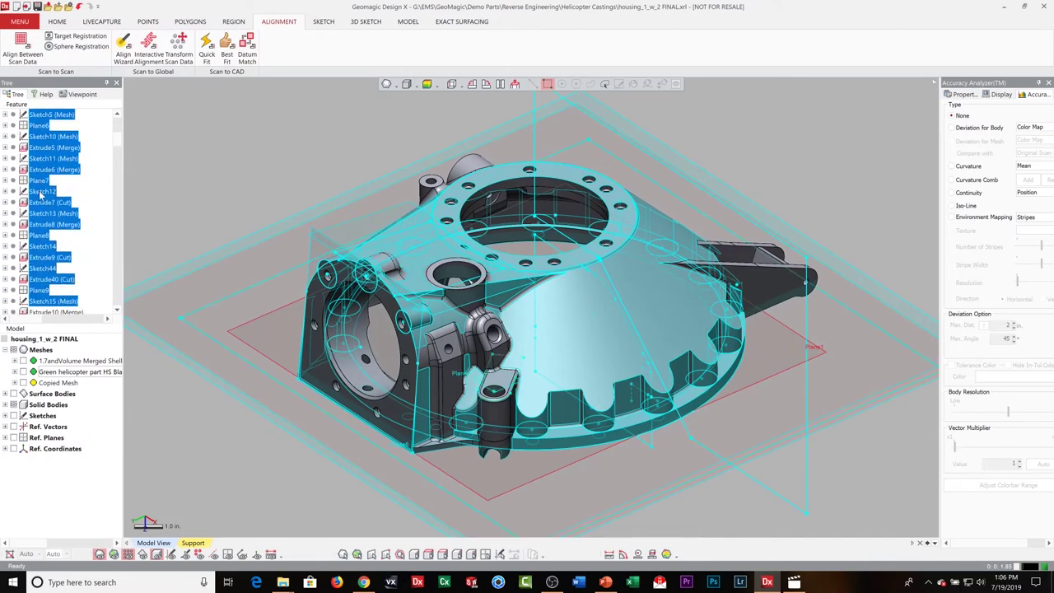
{"action": "key", "text": "shift+Down"}
{"action": "key", "text": "shift+Down"}
{"action": "key", "text": "shift+Down"}
{"action": "key", "text": "shift+Down"}
{"action": "key", "text": "shift+Down"}
{"action": "key", "text": "shift+Down"}
{"action": "key", "text": "shift+Down"}
{"action": "key", "text": "shift+Down"}
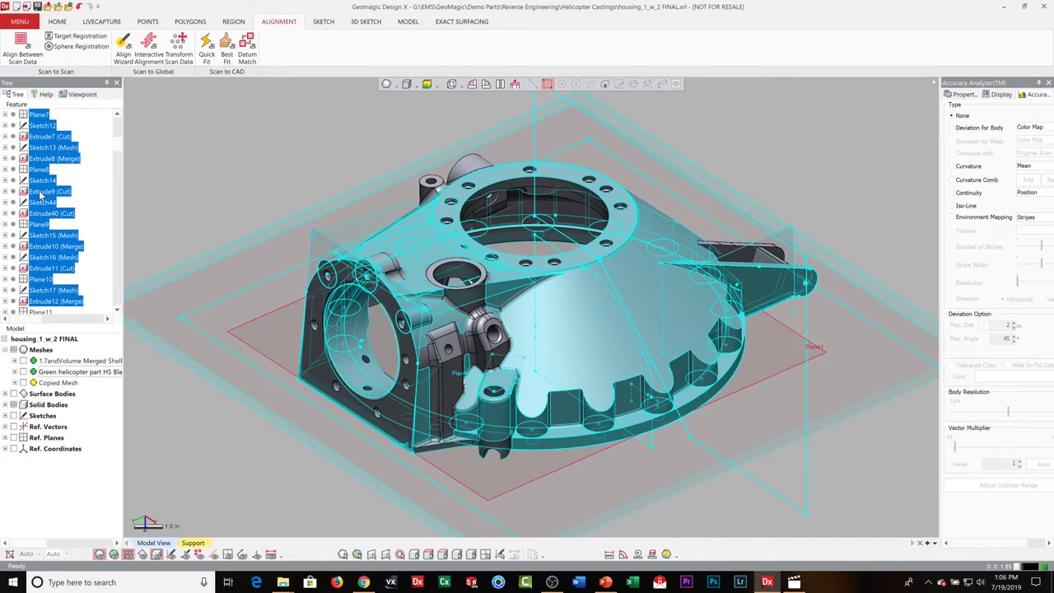
{"action": "key", "text": "shift+Down"}
{"action": "key", "text": "shift+Down"}
{"action": "key", "text": "shift+Down"}
{"action": "key", "text": "shift+Down"}
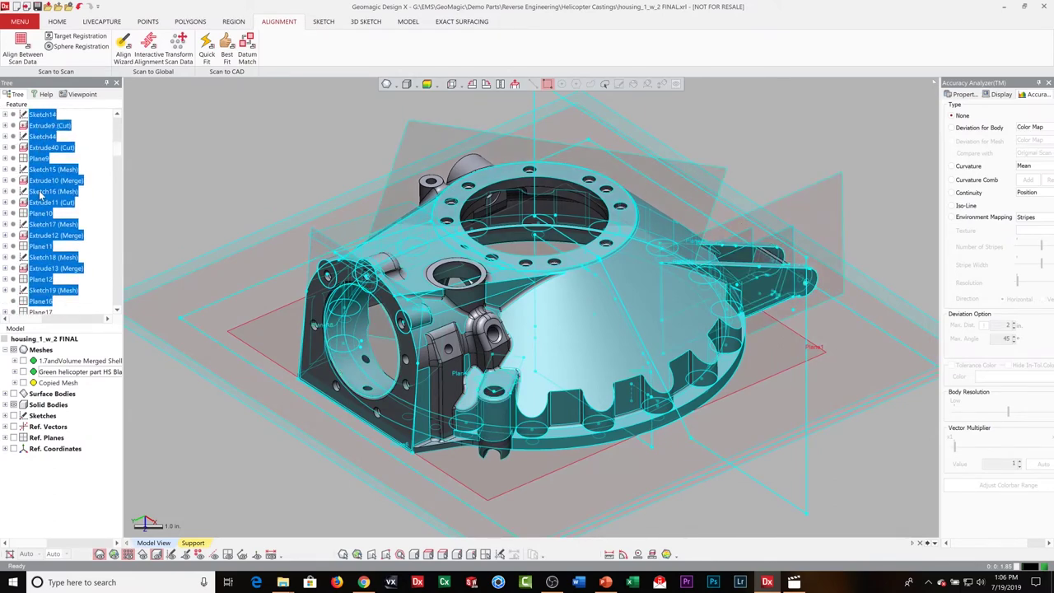
{"action": "key", "text": "shift+Down"}
{"action": "key", "text": "shift+Down"}
{"action": "key", "text": "shift+Down"}
{"action": "key", "text": "shift+Down"}
{"action": "key", "text": "shift+Down"}
{"action": "key", "text": "shift+Down"}
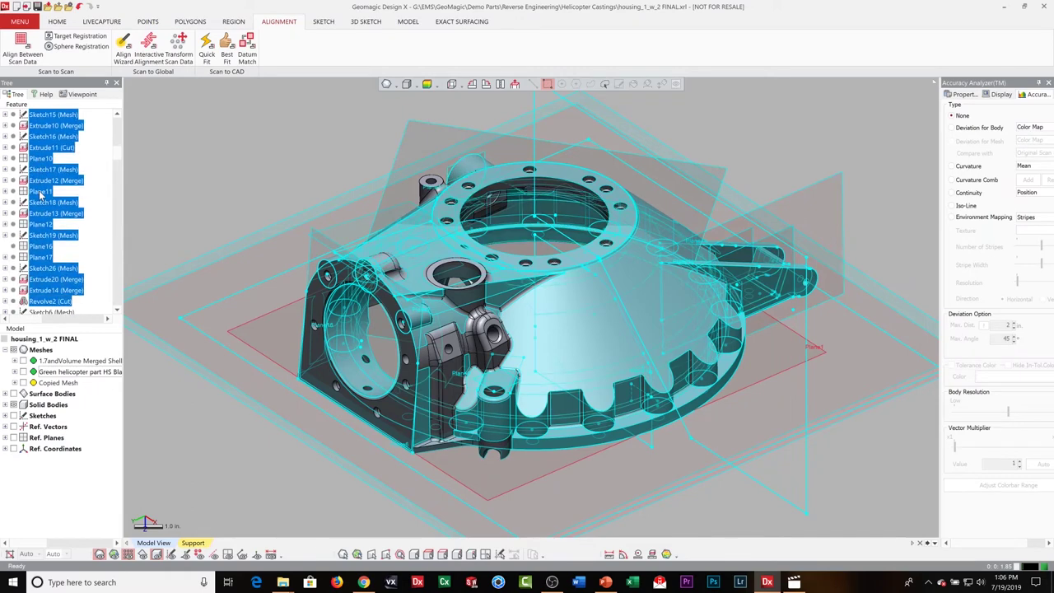
{"action": "key", "text": "shift+Down"}
{"action": "key", "text": "shift+Down"}
{"action": "key", "text": "shift+Down"}
{"action": "key", "text": "shift+Down"}
{"action": "key", "text": "shift+Down"}
{"action": "key", "text": "shift+Down"}
{"action": "key", "text": "shift+Down"}
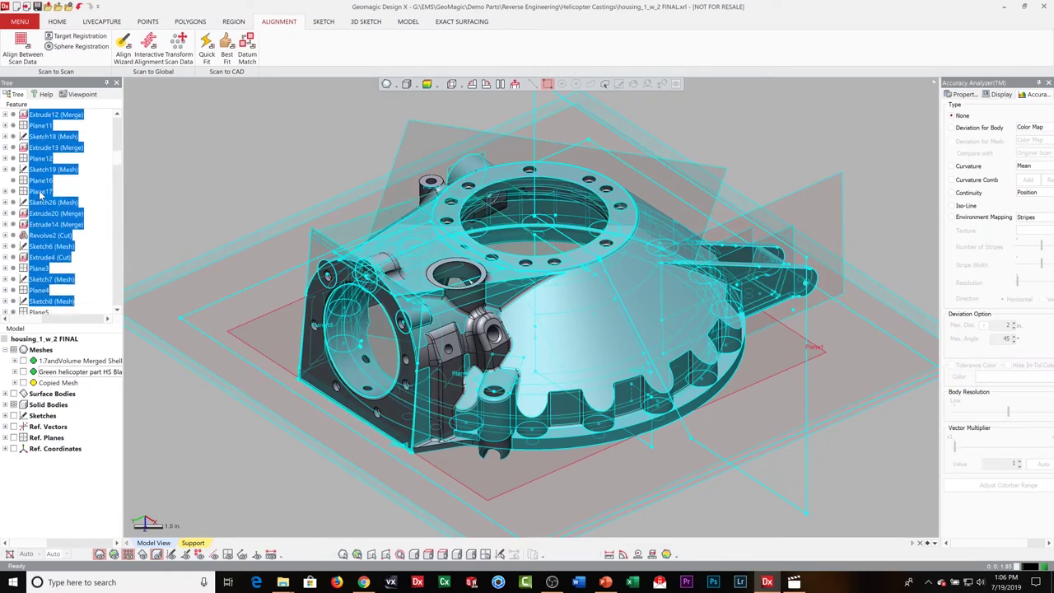
{"action": "key", "text": "shift+Down"}
{"action": "key", "text": "shift+Down"}
{"action": "key", "text": "shift+Down"}
{"action": "key", "text": "shift+Down"}
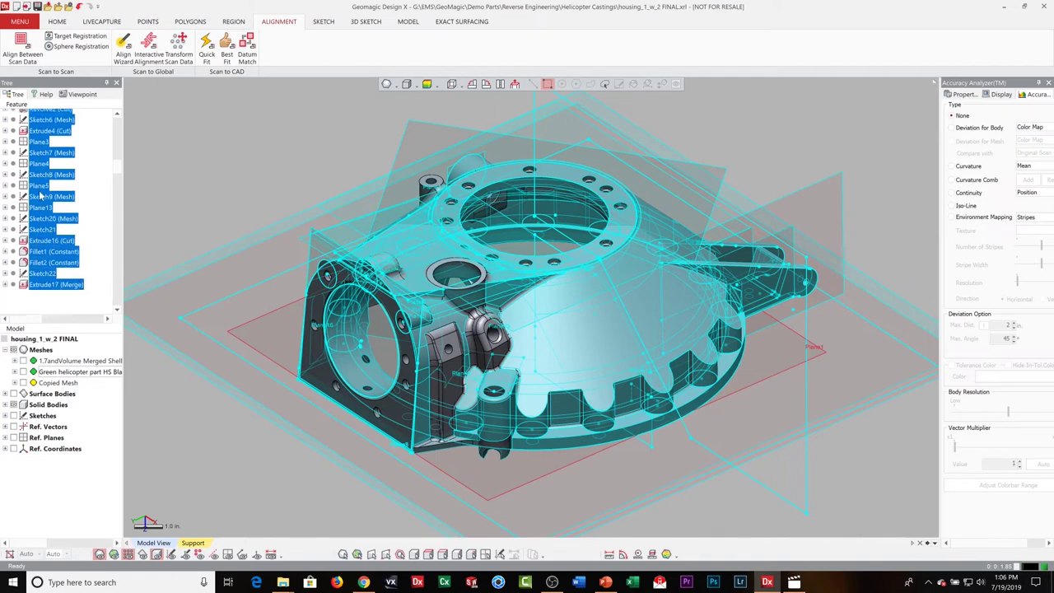
{"action": "key", "text": "shift+Down"}
{"action": "key", "text": "shift+Down"}
{"action": "key", "text": "shift+Down"}
{"action": "key", "text": "shift+Down"}
{"action": "key", "text": "shift+Down"}
{"action": "key", "text": "shift+Down"}
{"action": "key", "text": "shift+Down"}
{"action": "key", "text": "shift+Down"}
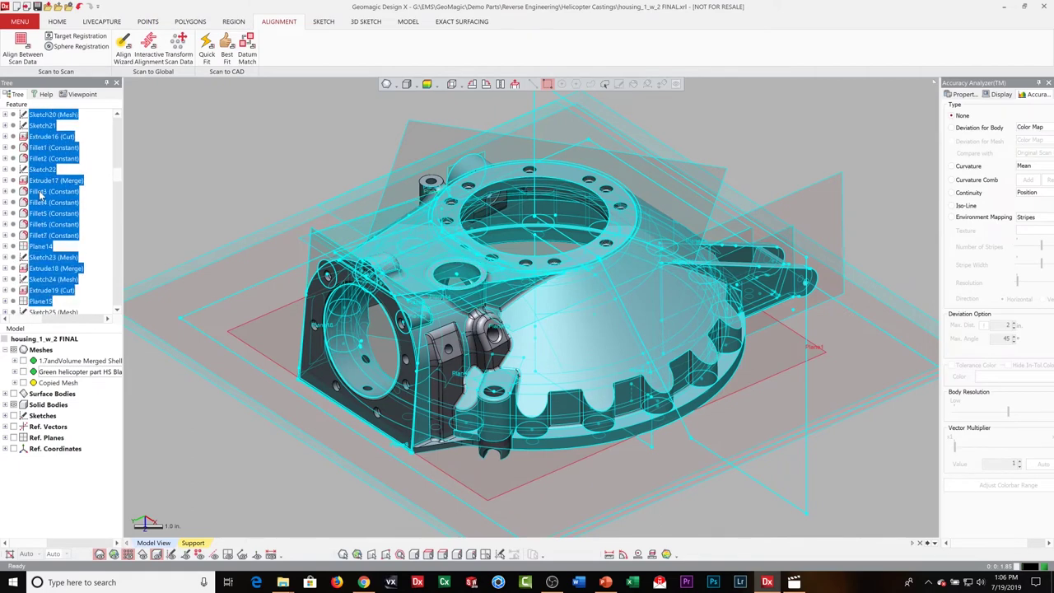
{"action": "left_click", "coordinate": [251, 166]}
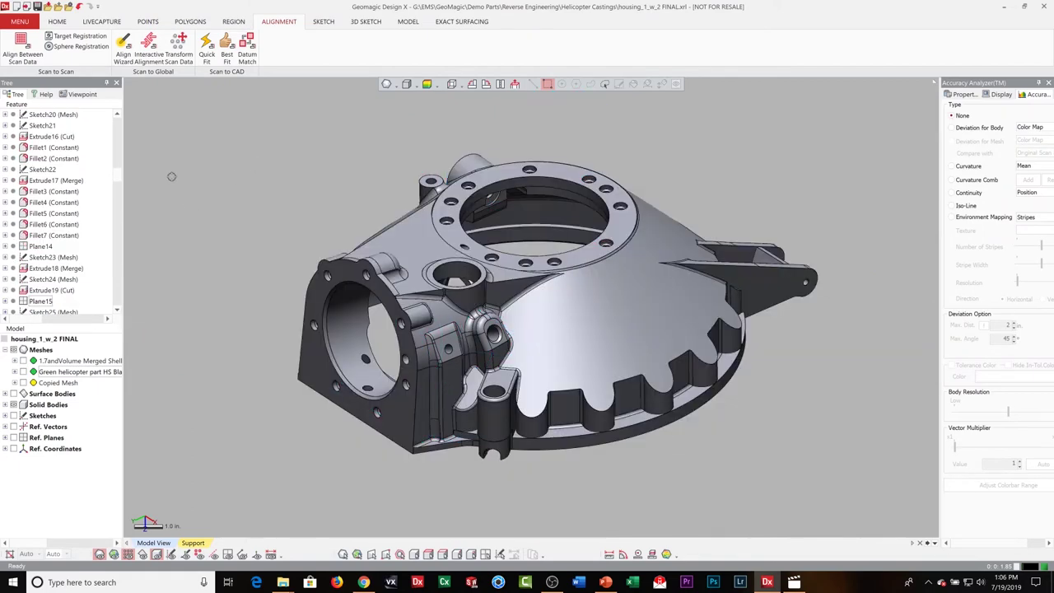
- Review the rest of the feature history down to the Copied Mesh entry and look over the finished solid body
{"action": "left_click_drag", "start_coordinate": [119, 191], "coordinate": [113, 281]}
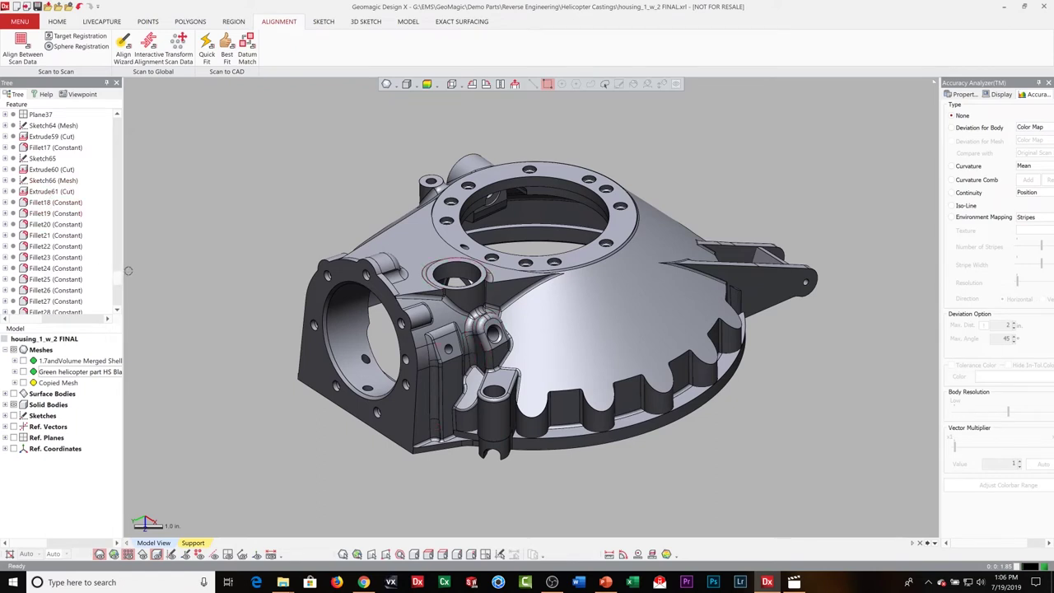
{"action": "left_click_drag", "start_coordinate": [118, 283], "coordinate": [116, 303]}
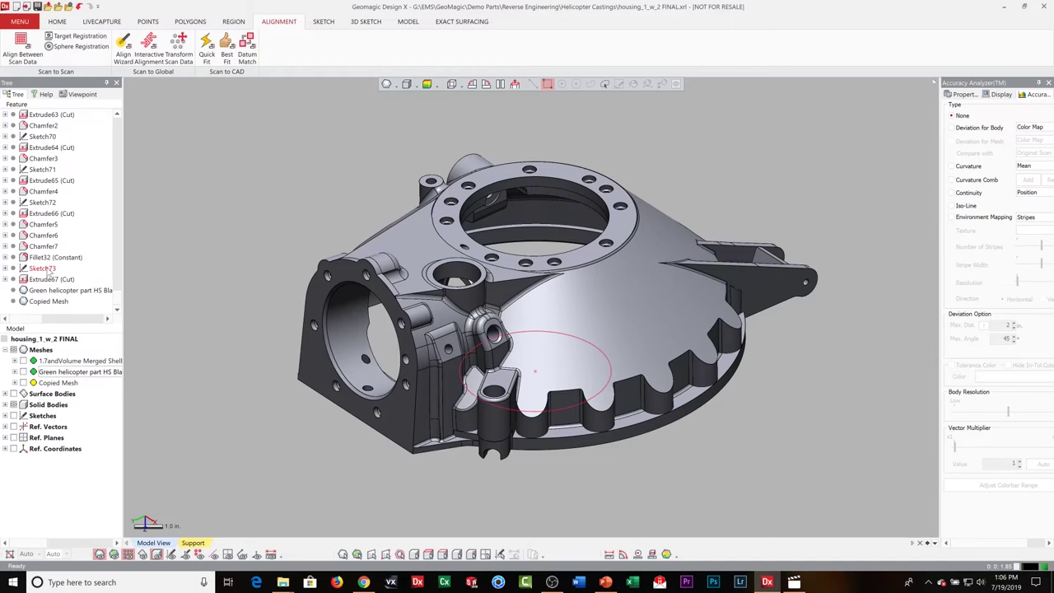
{"action": "mouse_move", "coordinate": [597, 368]}
{"action": "right_mouse_down"}
{"action": "mouse_move", "coordinate": [594, 359]}
{"action": "mouse_move", "coordinate": [527, 429]}
{"action": "mouse_move", "coordinate": [522, 392]}
{"action": "mouse_move", "coordinate": [556, 408]}
{"action": "mouse_move", "coordinate": [465, 296]}
{"action": "right_mouse_up"}
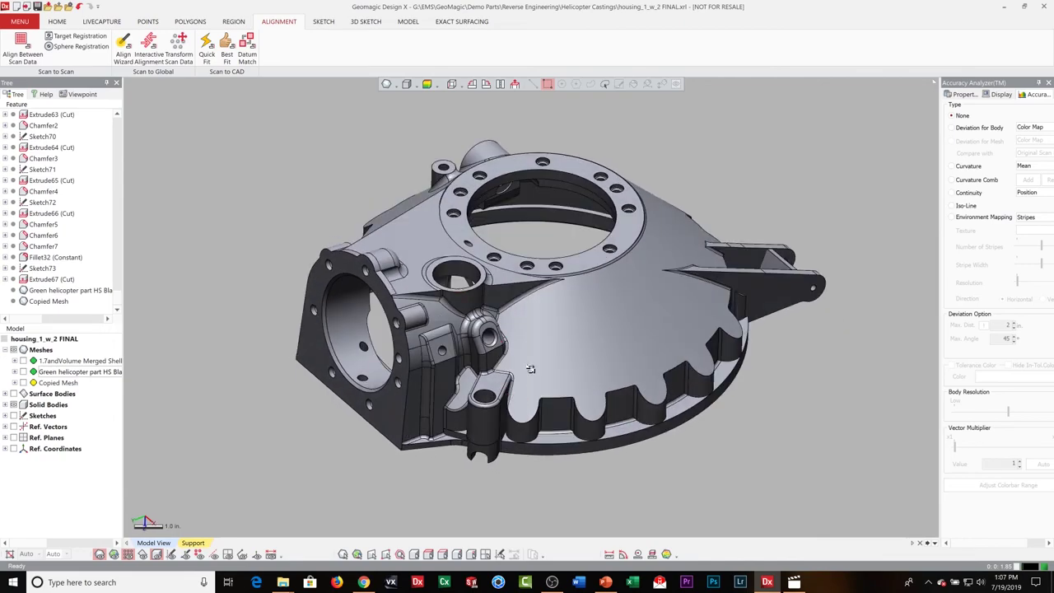
{"action": "right_click_drag", "start_coordinate": [531, 368], "coordinate": [554, 197]}
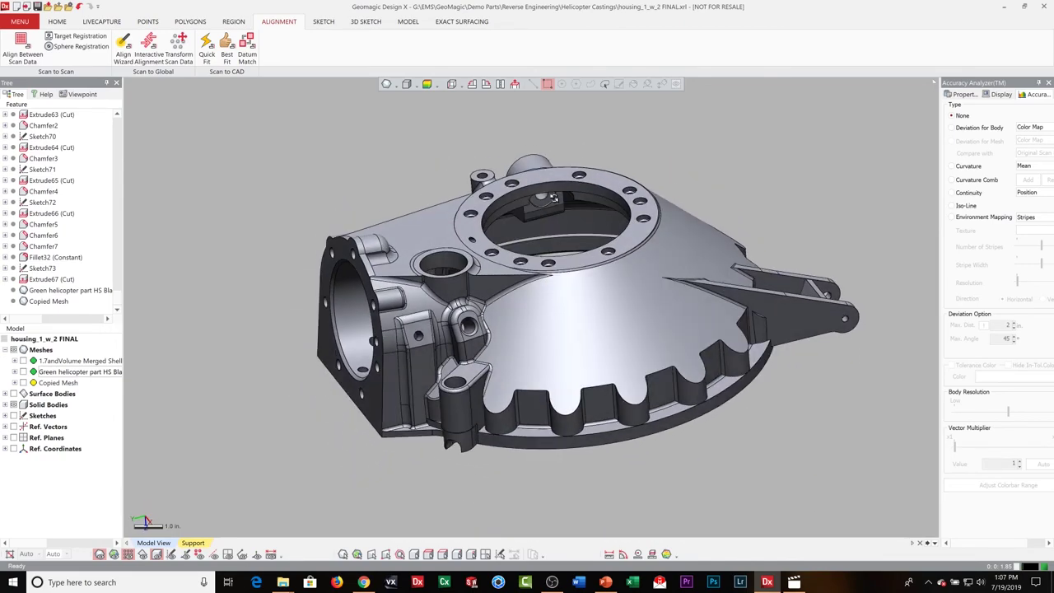
{"action": "right_click_drag", "start_coordinate": [512, 250], "coordinate": [543, 244]}
- Review the target CAD programs and CATIA save formats offered by LiveTransfer without starting a transfer
{"action": "left_click", "coordinate": [57, 22]}
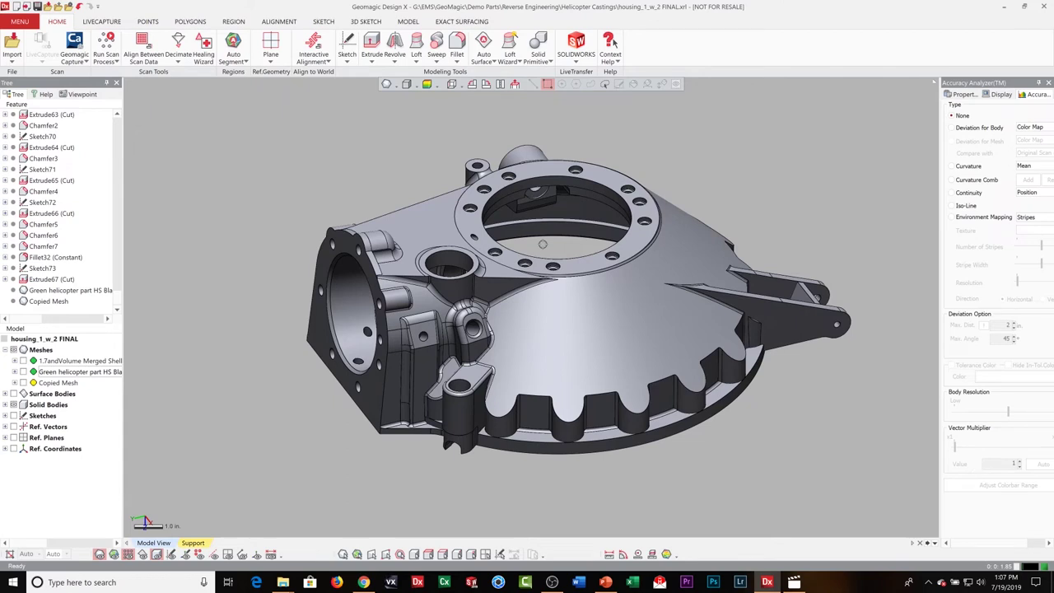
{"action": "left_click", "coordinate": [578, 62]}
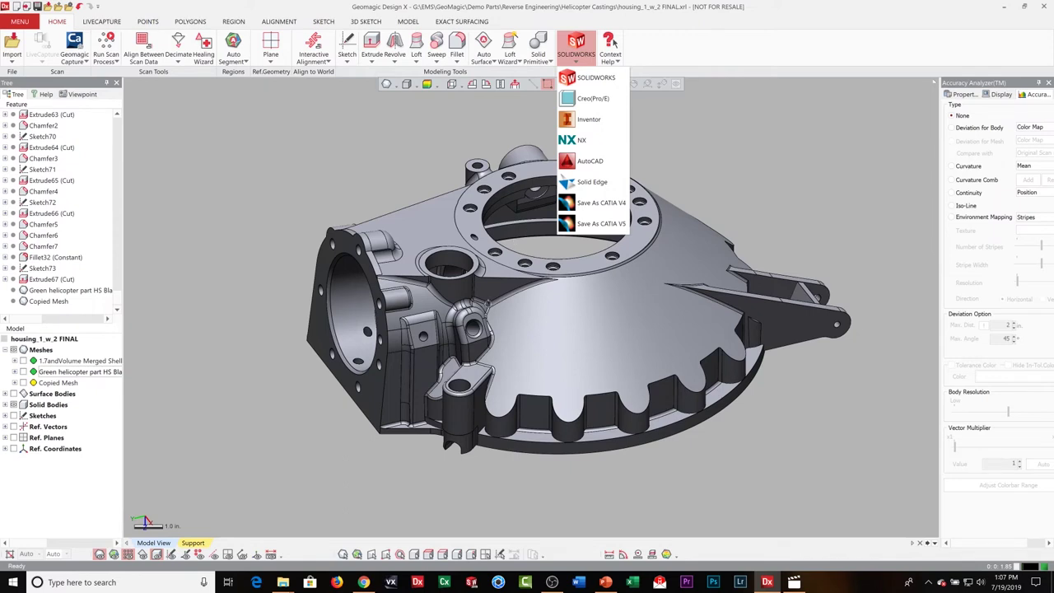
{"action": "left_click", "coordinate": [546, 307]}
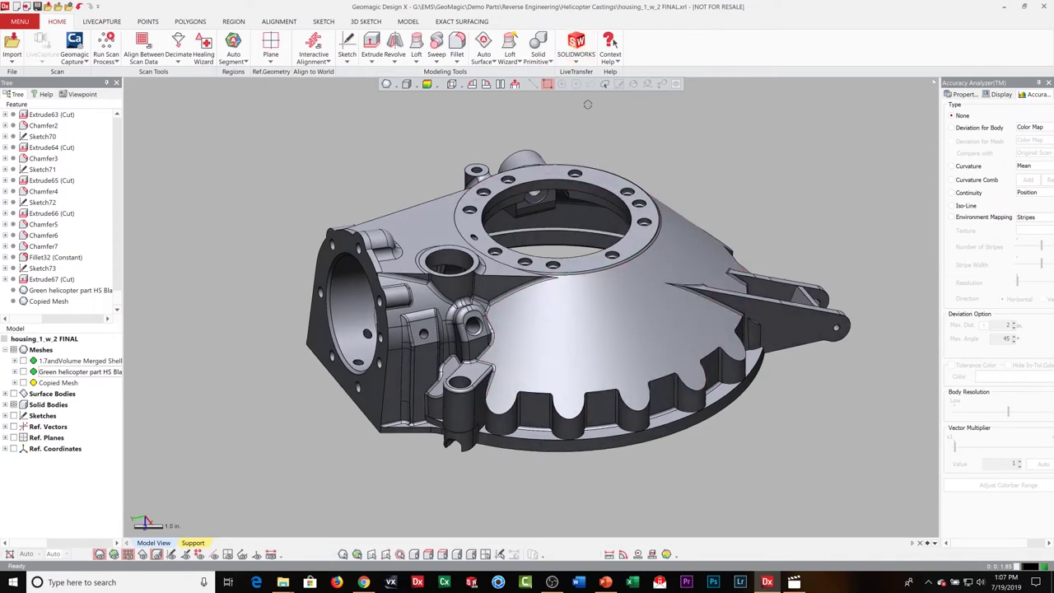
{"action": "left_click", "coordinate": [576, 62]}
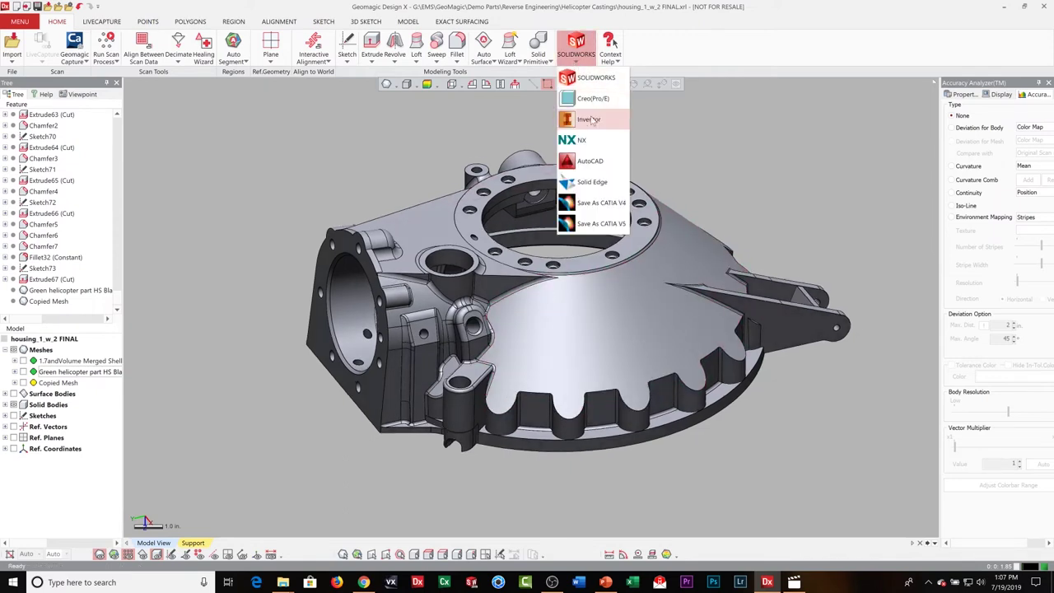
{"action": "left_click", "coordinate": [359, 139]}
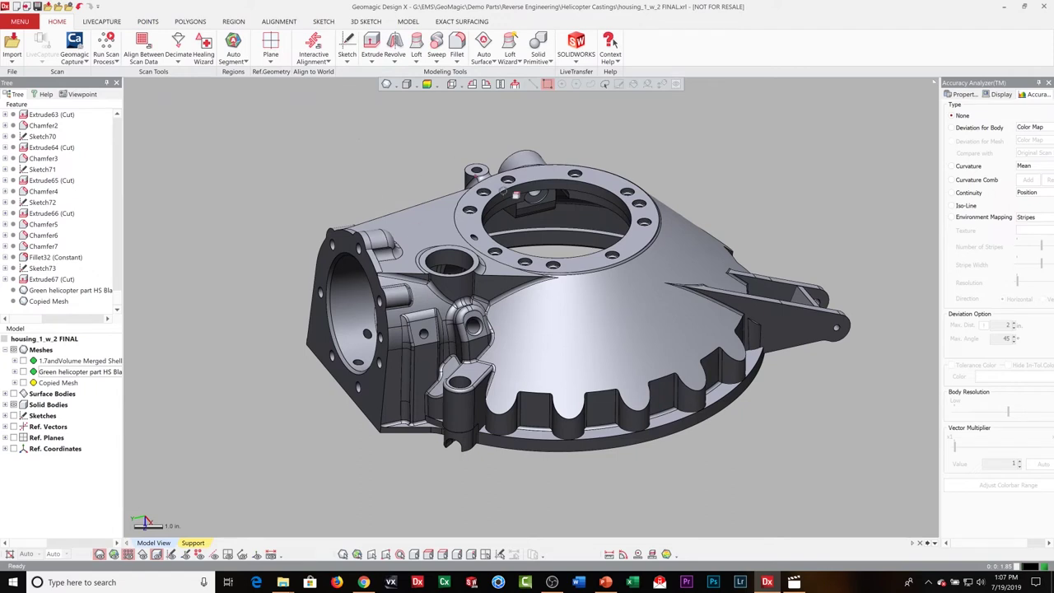
{"action": "right_click_drag", "start_coordinate": [614, 298], "coordinate": [609, 294]}
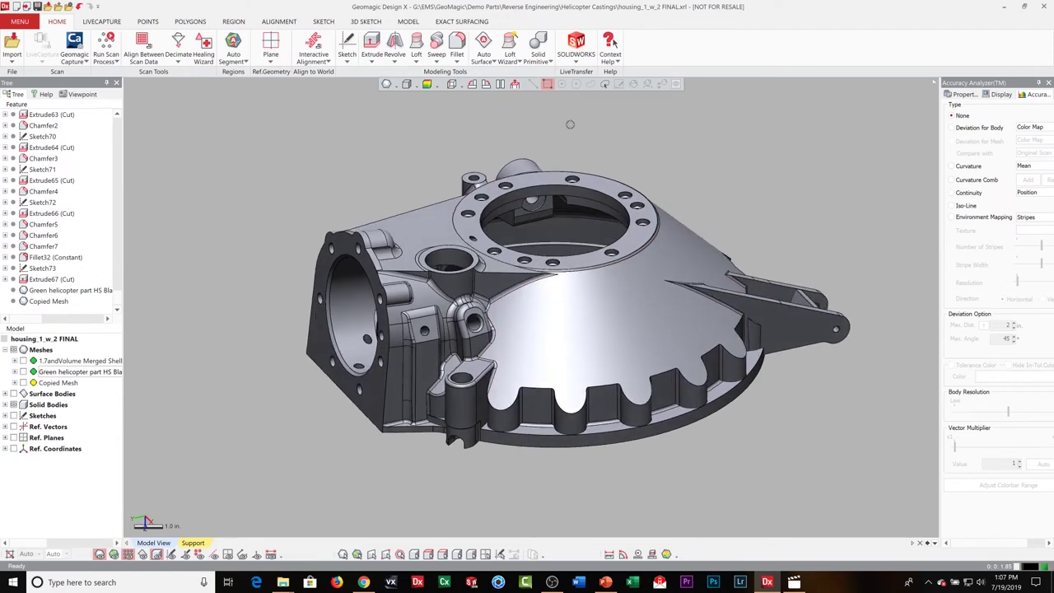
{"action": "left_click", "coordinate": [577, 63]}
{"action": "left_click", "coordinate": [728, 150]}
- Inspect the solid body's conical wall, scalloped rim, ports and side bracket
{"action": "right_click_drag", "start_coordinate": [688, 216], "coordinate": [620, 304]}
{"action": "right_click_drag", "start_coordinate": [519, 353], "coordinate": [538, 298]}
{"action": "right_click_drag", "start_coordinate": [560, 263], "coordinate": [551, 291]}
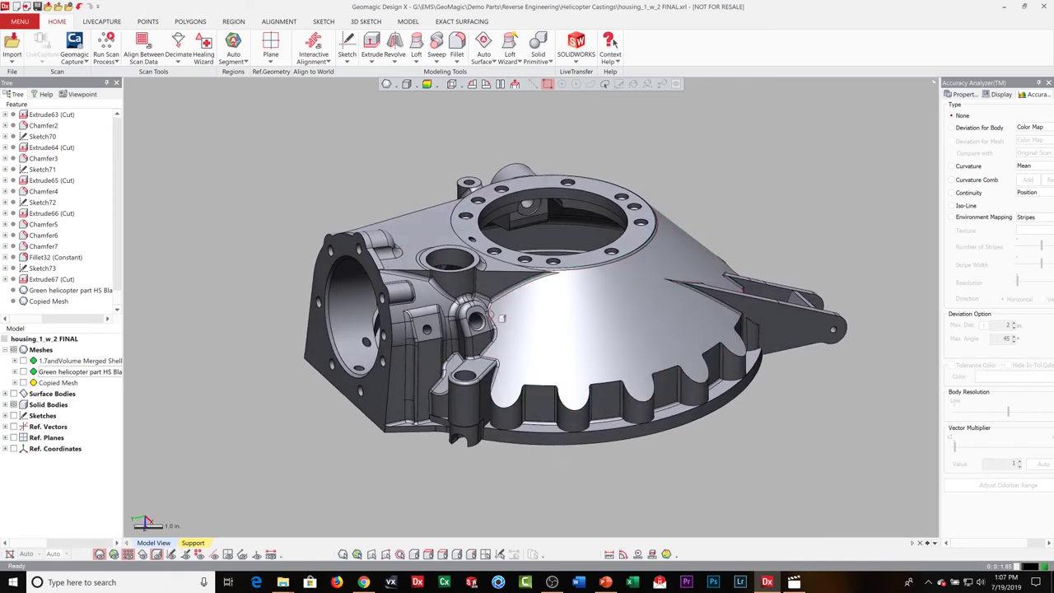
{"action": "right_click_drag", "start_coordinate": [606, 331], "coordinate": [576, 297]}
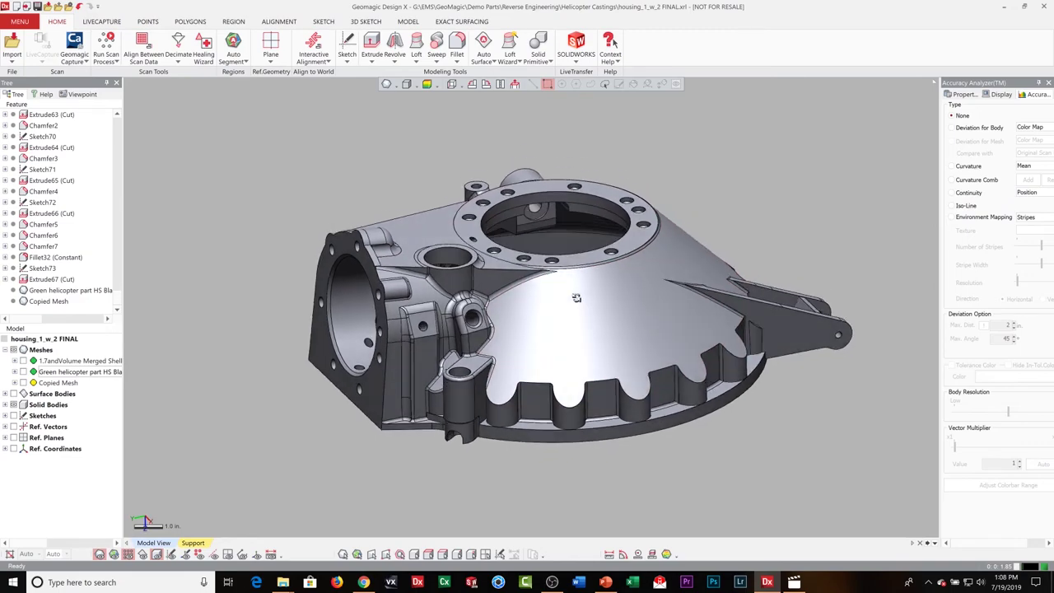
{"action": "right_click_drag", "start_coordinate": [587, 420], "coordinate": [615, 297]}
{"action": "right_click_drag", "start_coordinate": [832, 351], "coordinate": [740, 236]}
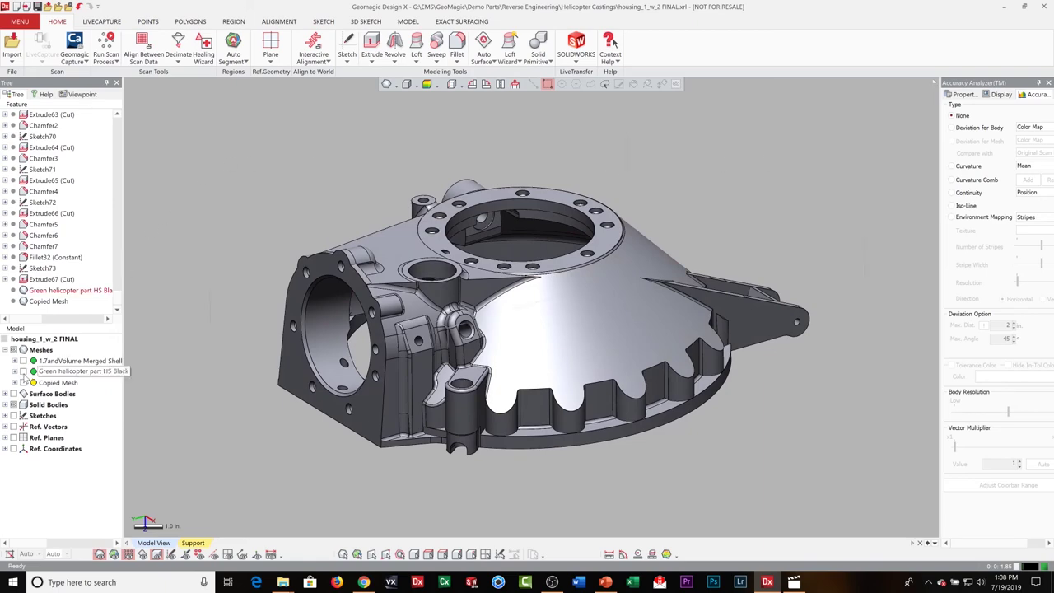
- Show the green helicopter part mesh over the solid body and compare the two from the outside
{"action": "left_click", "coordinate": [24, 371]}
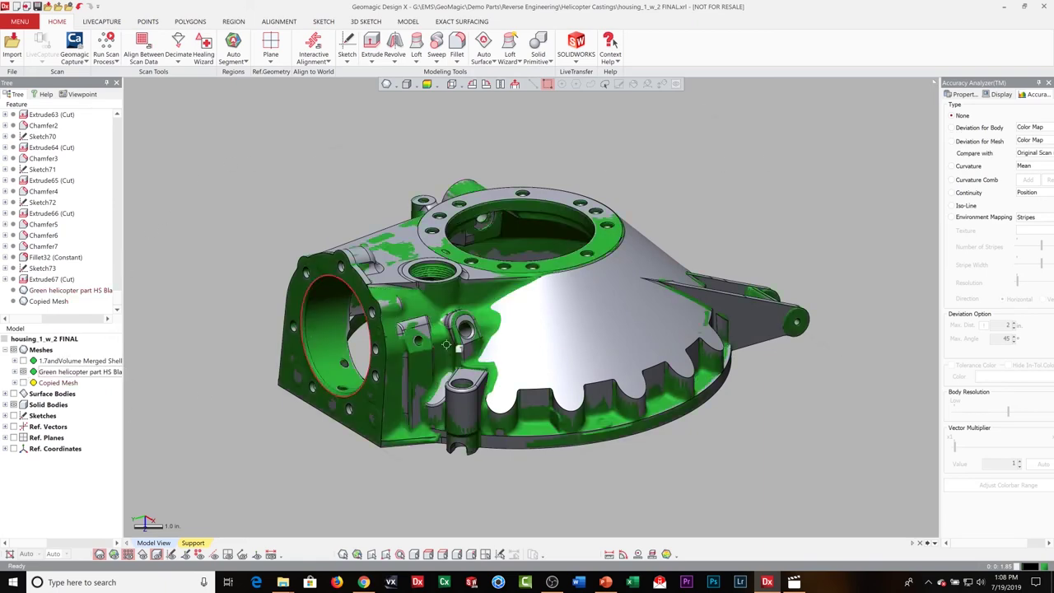
{"action": "mouse_move", "coordinate": [502, 350]}
{"action": "right_mouse_down"}
{"action": "mouse_move", "coordinate": [504, 466]}
{"action": "mouse_move", "coordinate": [522, 367]}
{"action": "mouse_move", "coordinate": [507, 329]}
{"action": "mouse_move", "coordinate": [489, 349]}
{"action": "right_mouse_up"}
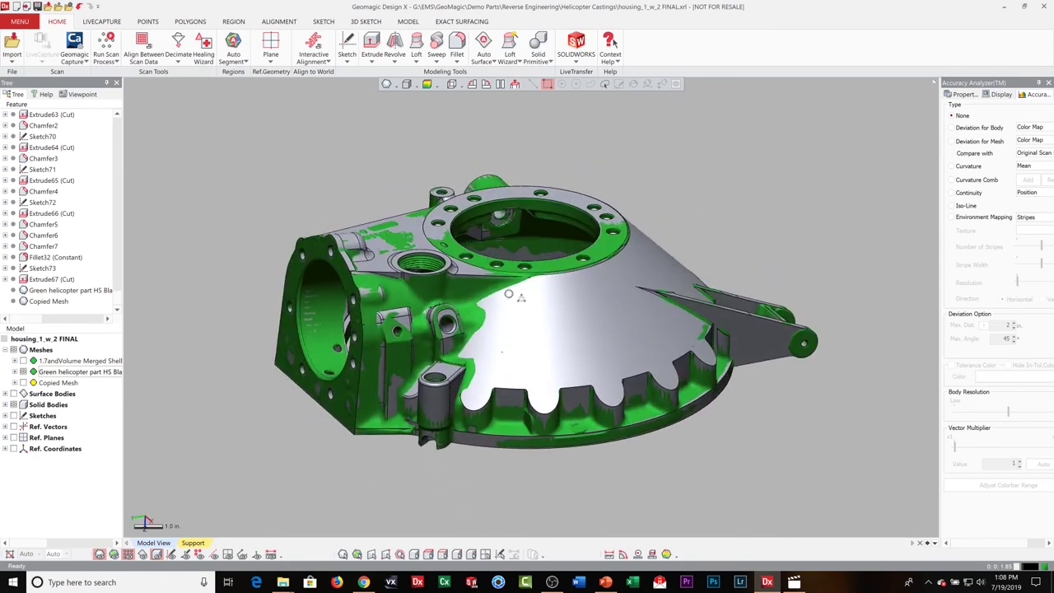
{"action": "right_click_drag", "start_coordinate": [602, 321], "coordinate": [597, 300]}
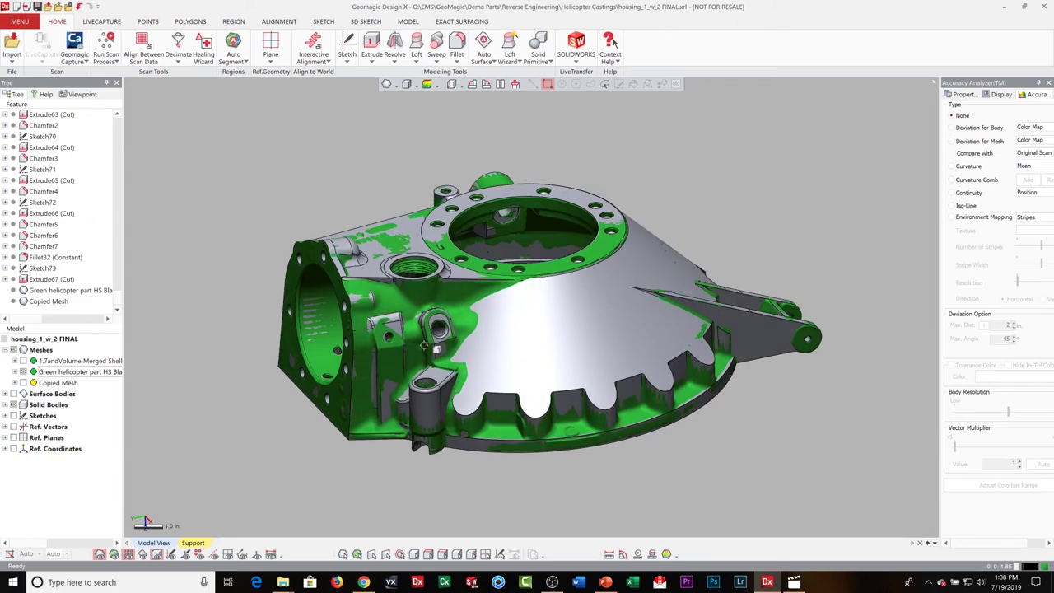